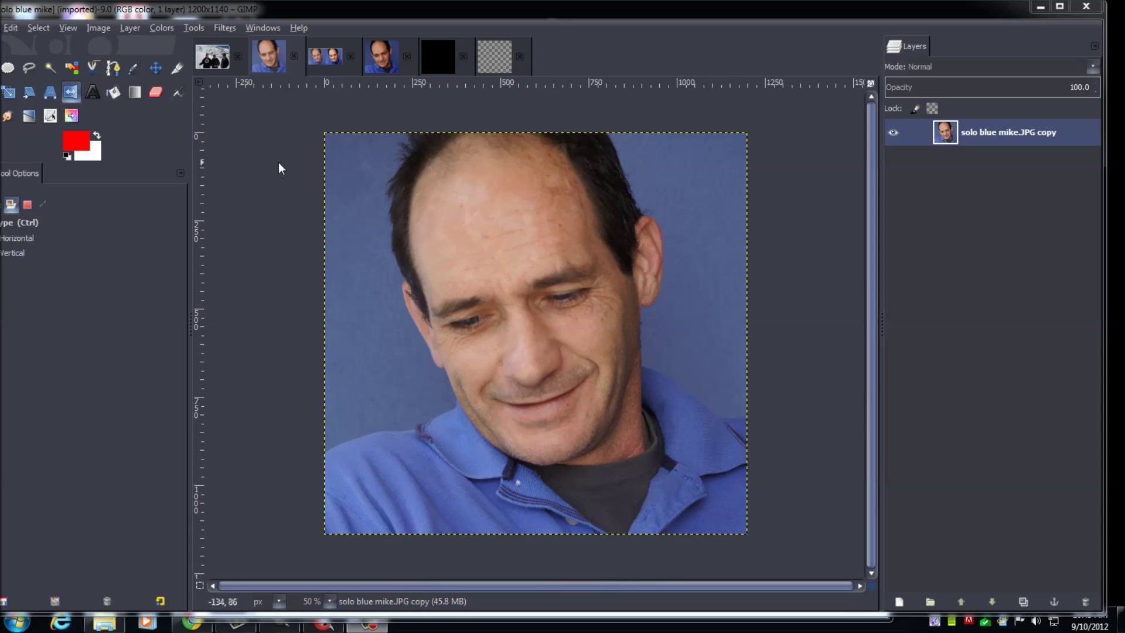
Step: Maximize the window and look through the options of the toolbox tools, including Scale, Scissors, Free Select, Smudge, Bucket Fill and Airbrush
click(1065, 9)
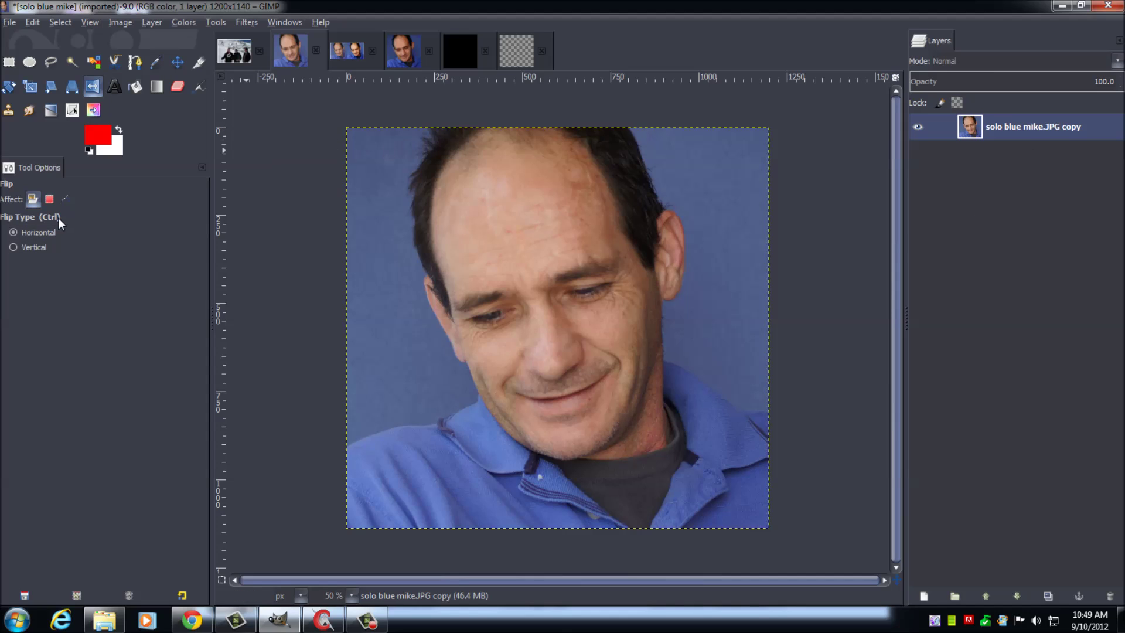
click(30, 86)
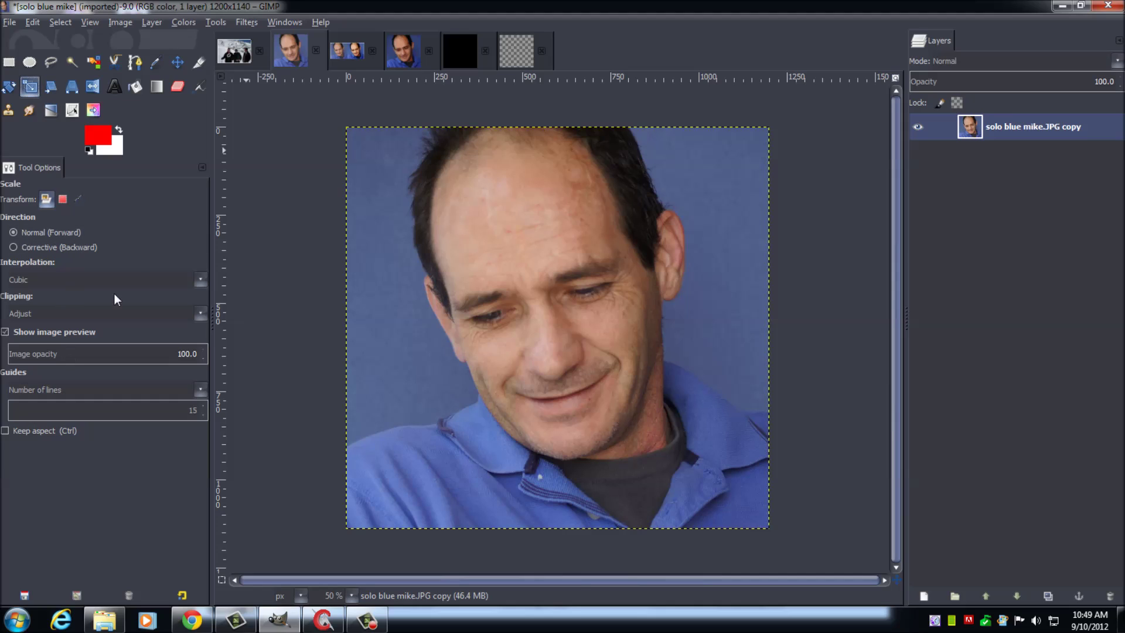
click(114, 61)
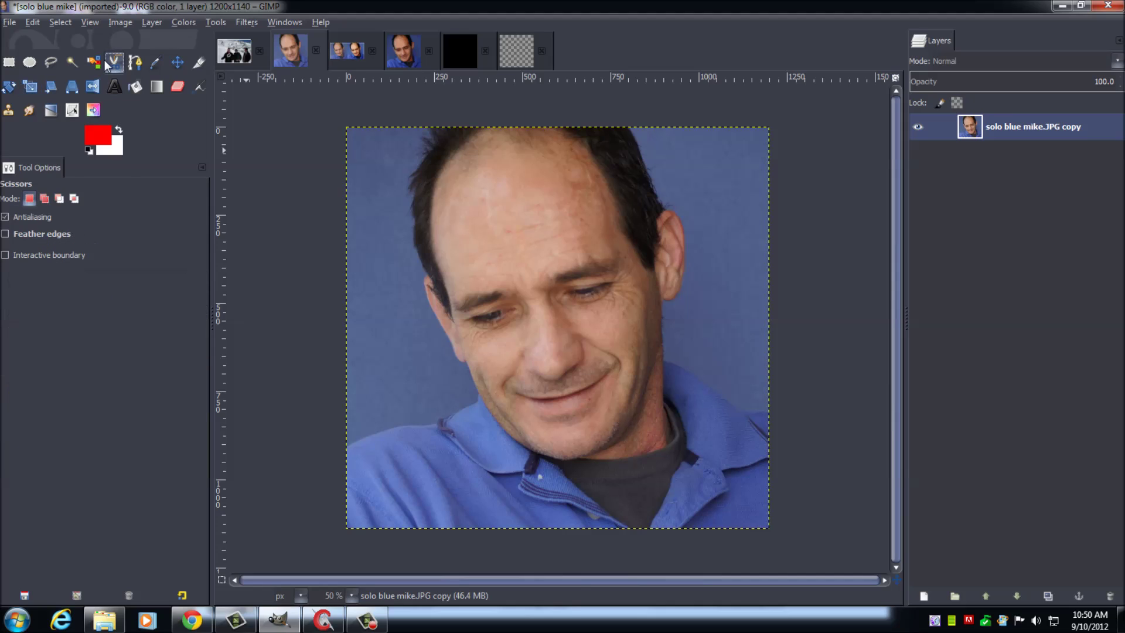
click(50, 63)
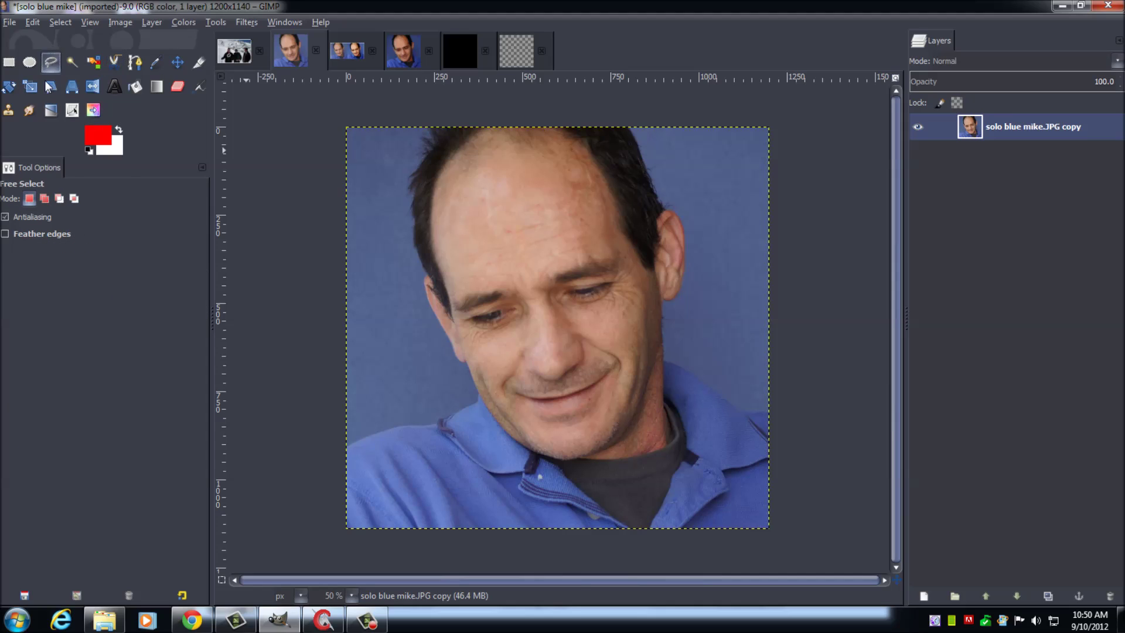
click(72, 111)
click(51, 112)
click(28, 110)
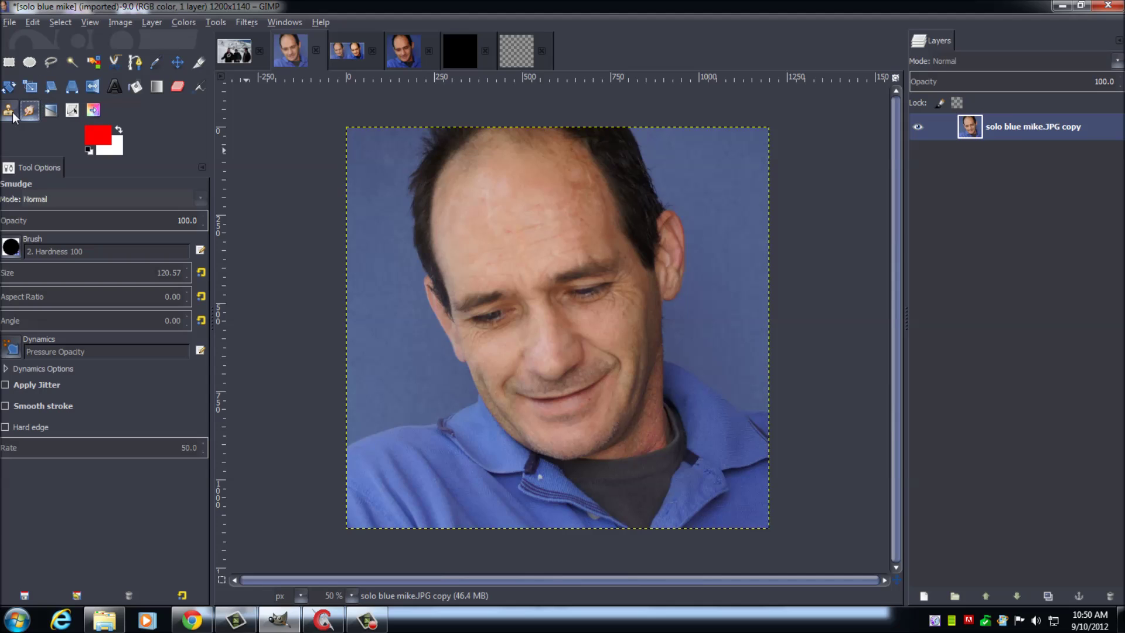
click(8, 110)
click(135, 87)
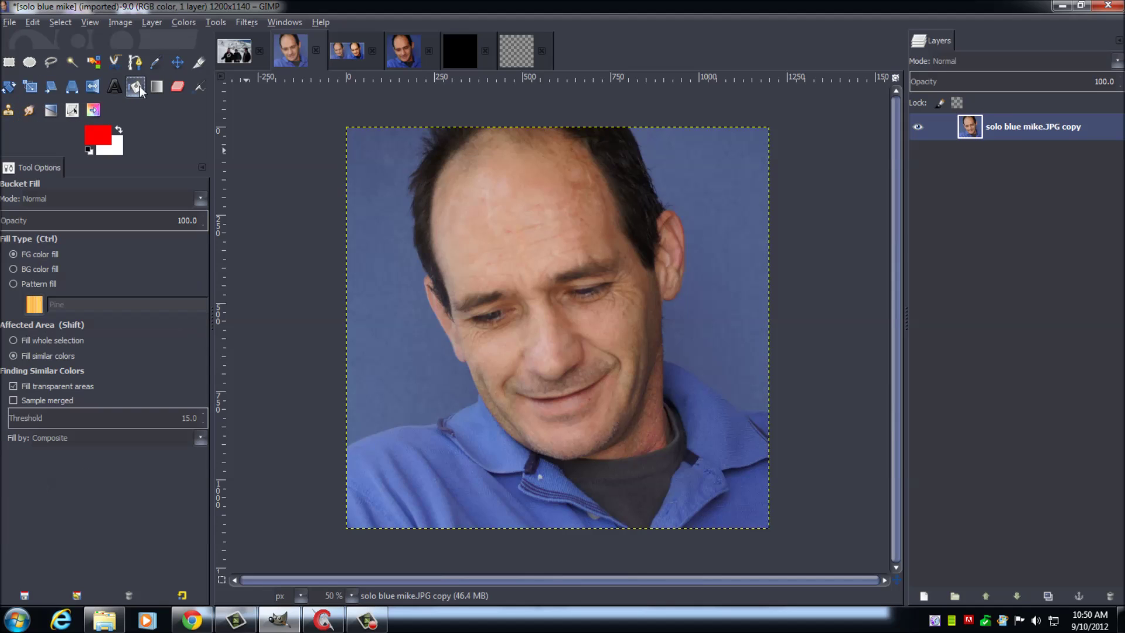
click(157, 87)
click(177, 87)
click(198, 86)
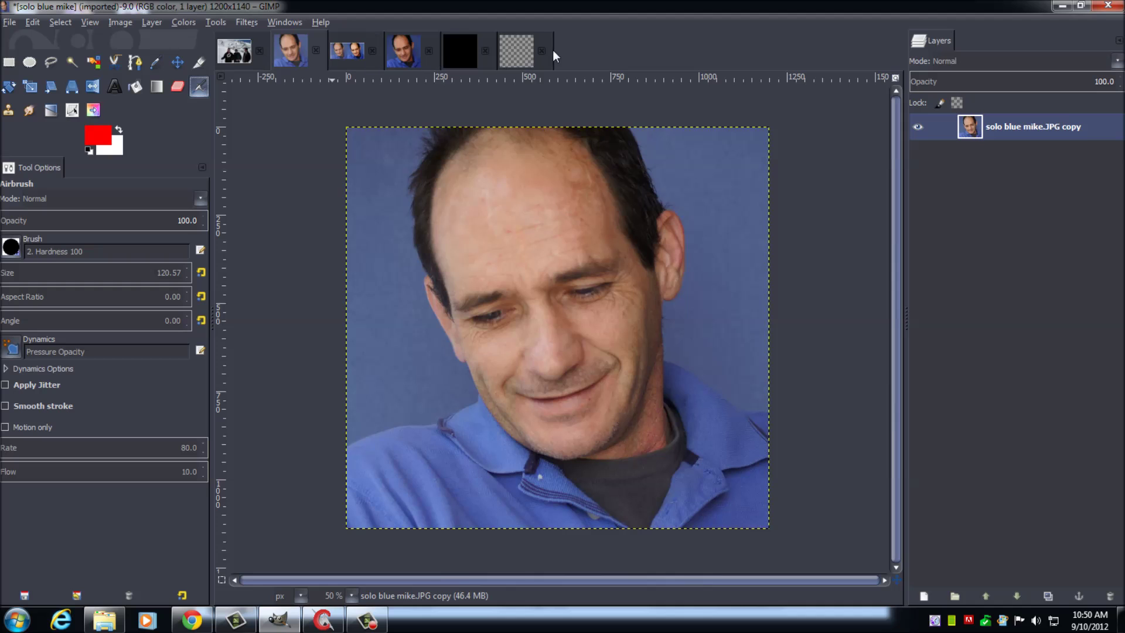
Step: Look through the open images, then return to the snowy mountain group photo
click(227, 57)
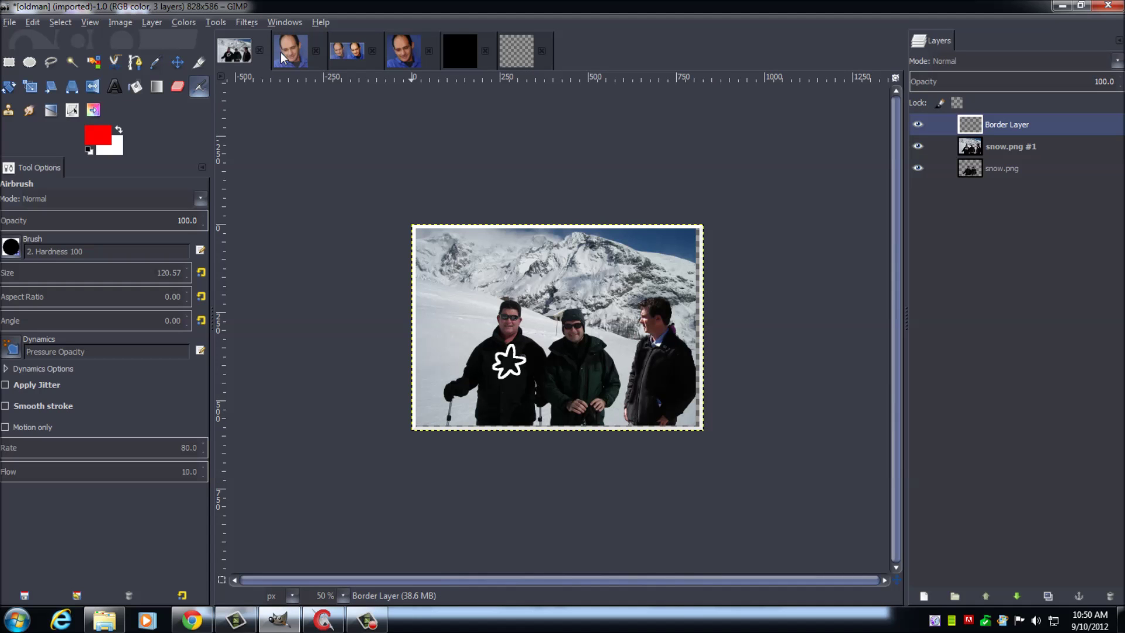
click(282, 52)
click(405, 54)
click(405, 54)
click(460, 53)
click(512, 55)
click(242, 57)
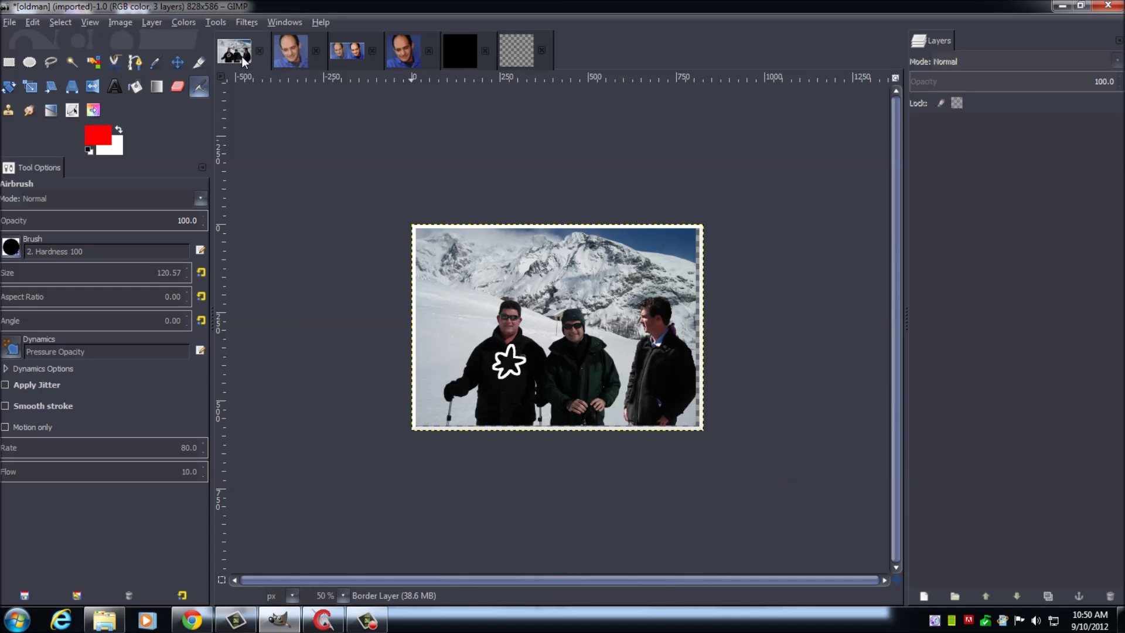
Step: Turn off single-window mode and spread out the separate image windows, toolbox and layers window
click(285, 21)
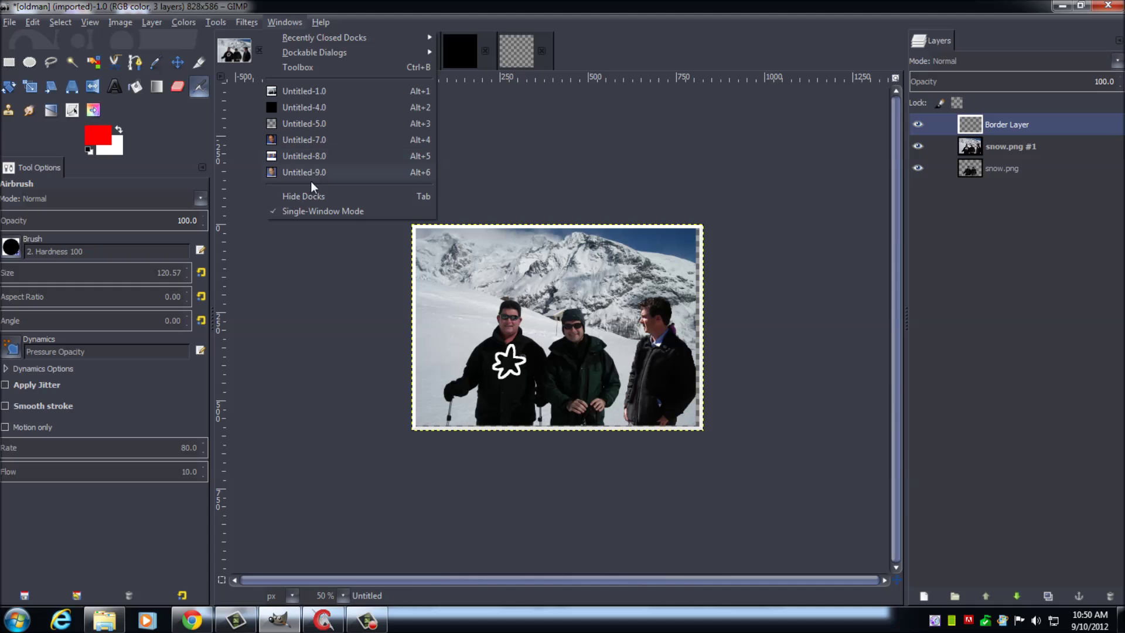
click(324, 211)
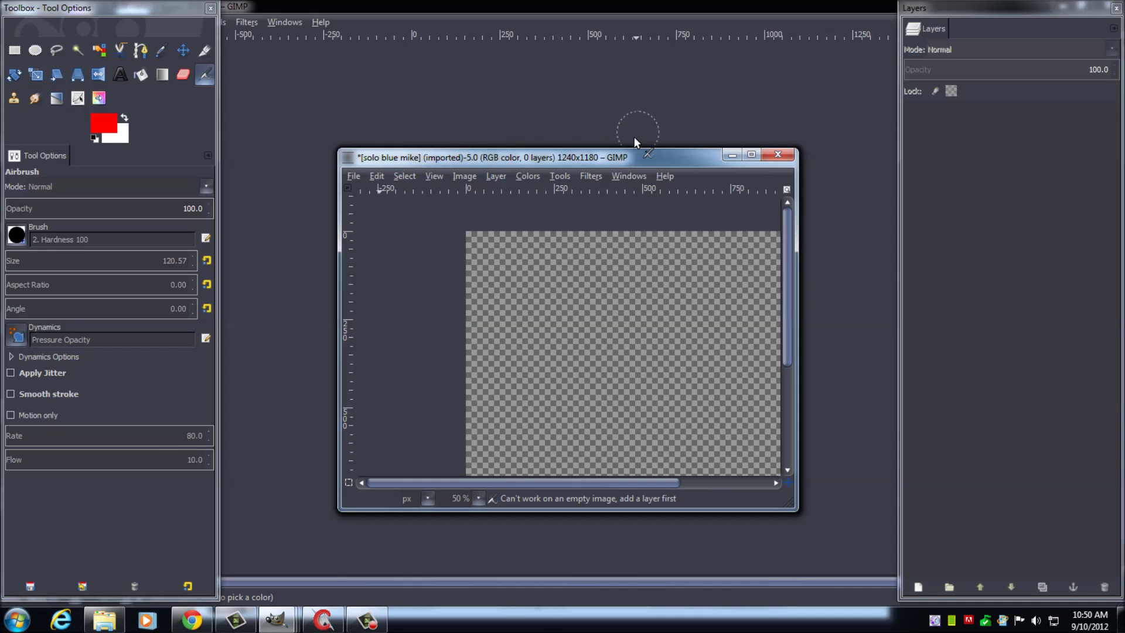
drag(572, 159, 559, 354)
drag(539, 158, 553, 62)
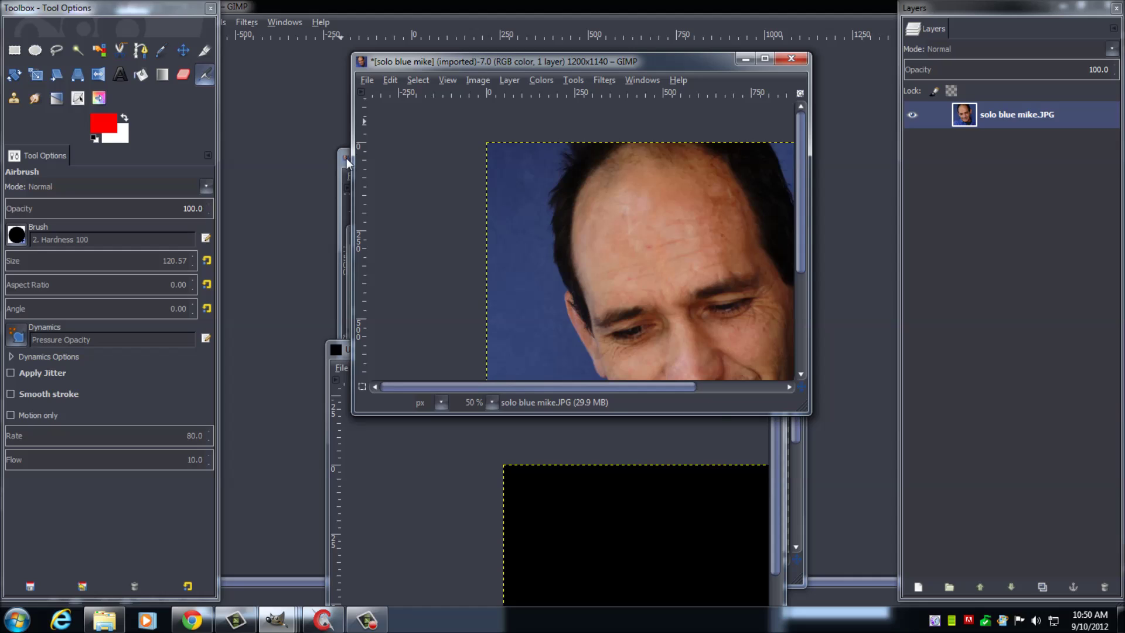
click(346, 158)
key(Escape)
double_click(961, 14)
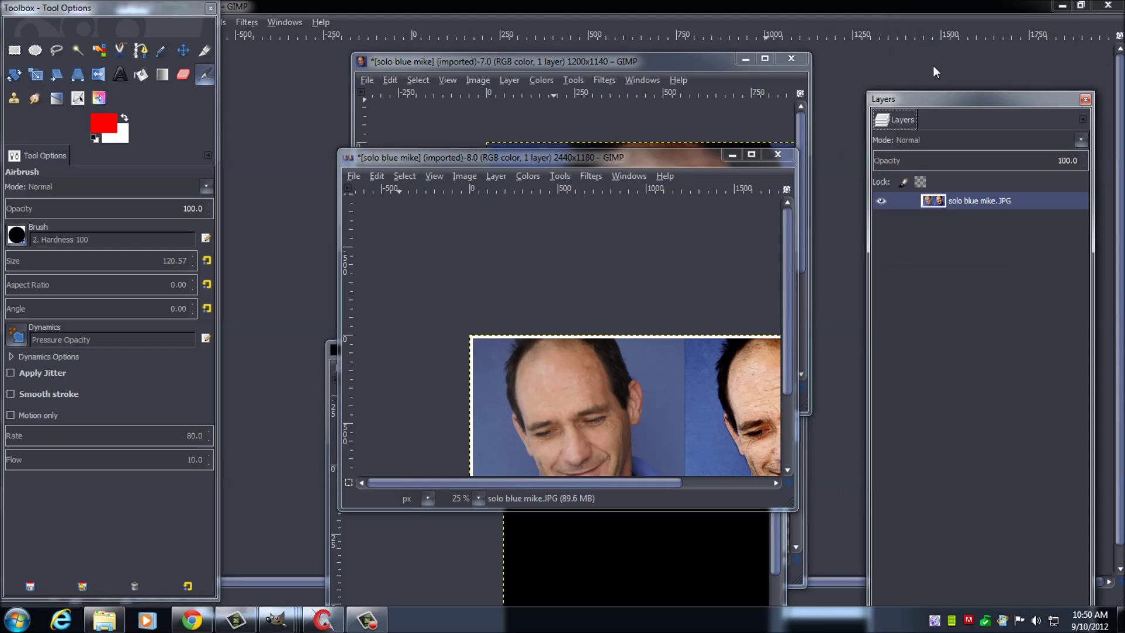
mouse_move(57, 9)
mouse_down()
mouse_move(54, 53)
mouse_move(66, 9)
mouse_up()
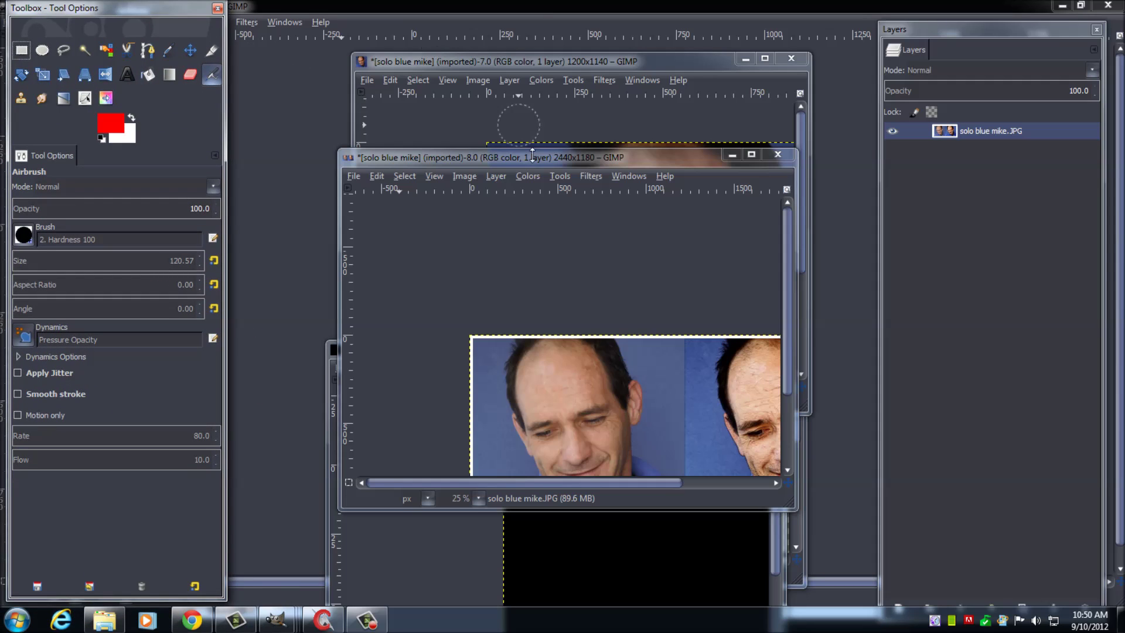
drag(532, 153, 612, 193)
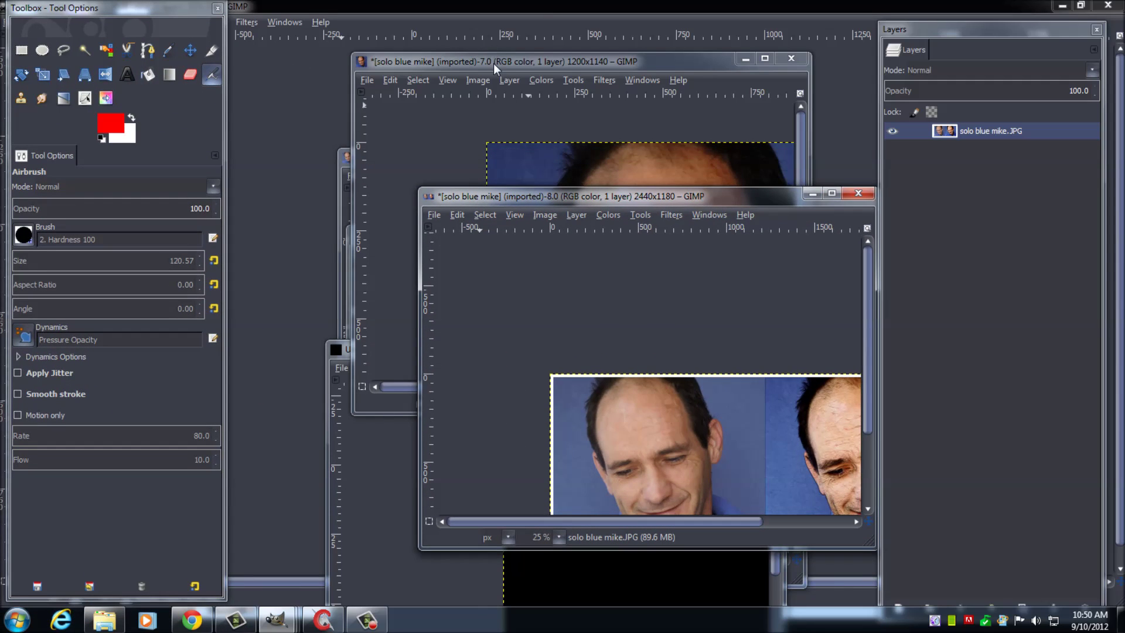
drag(494, 63, 559, 83)
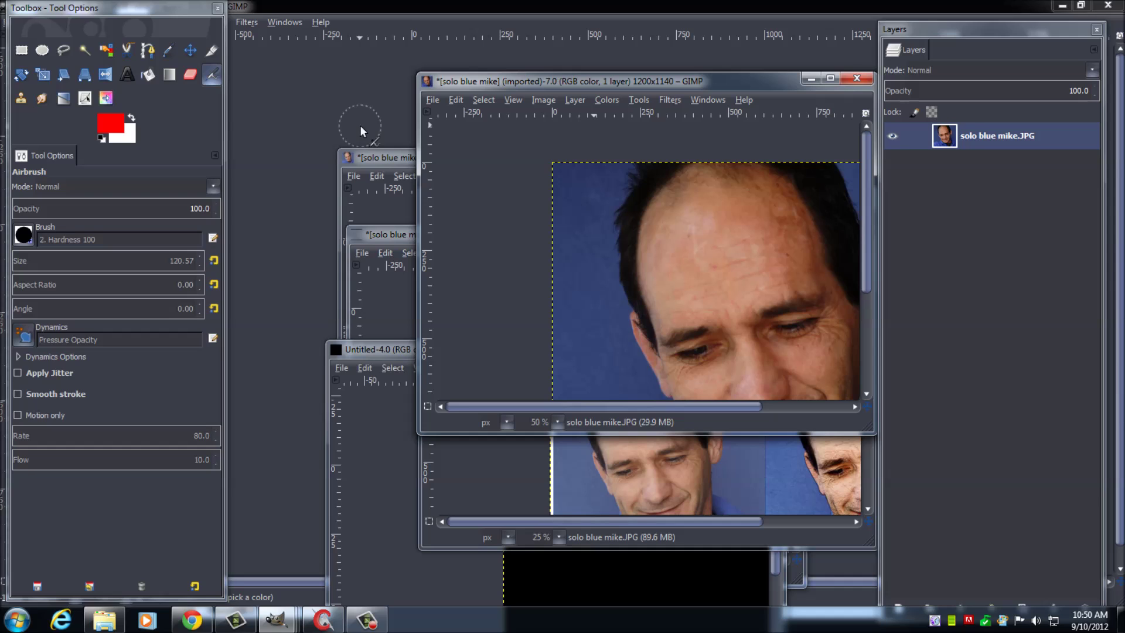
Step: Turn single-window mode back on and maximize the combined window
click(284, 23)
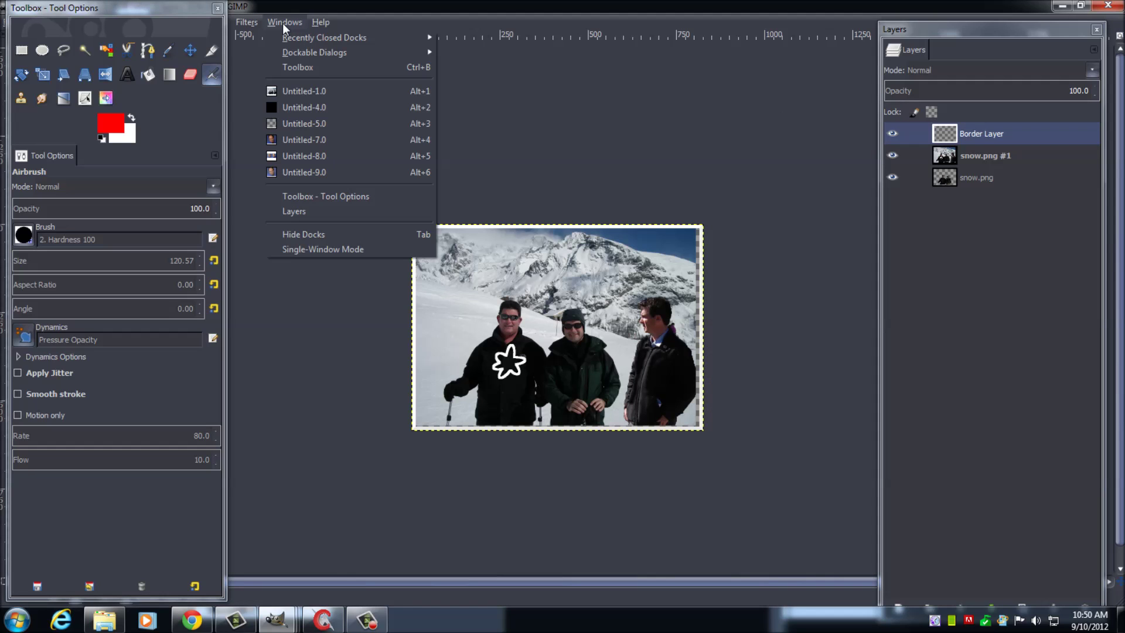
click(321, 249)
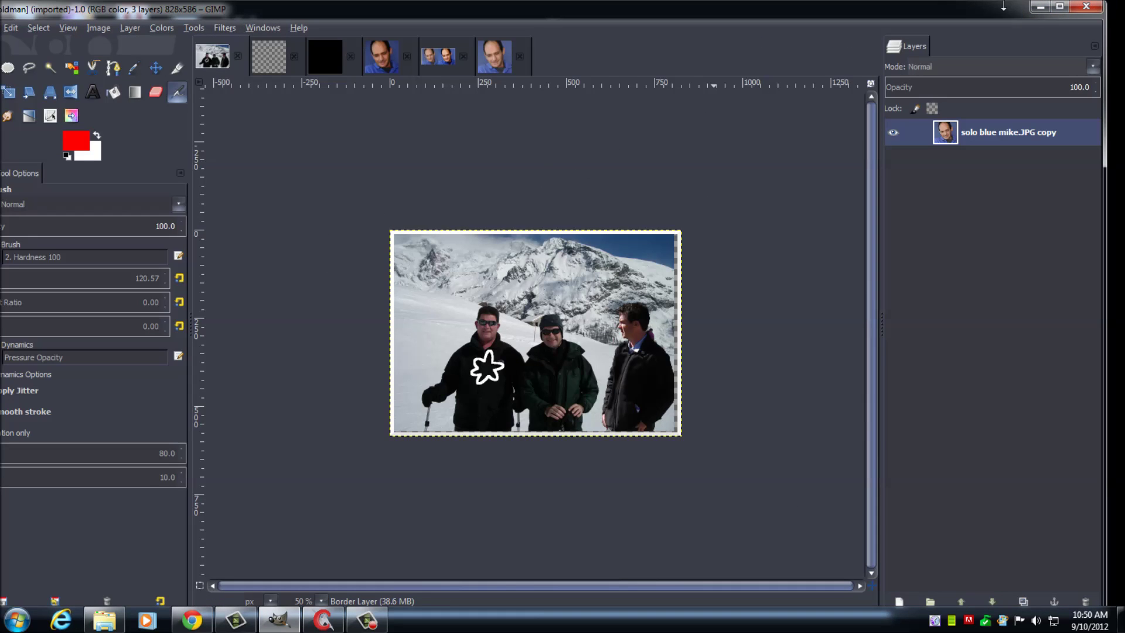
click(1059, 7)
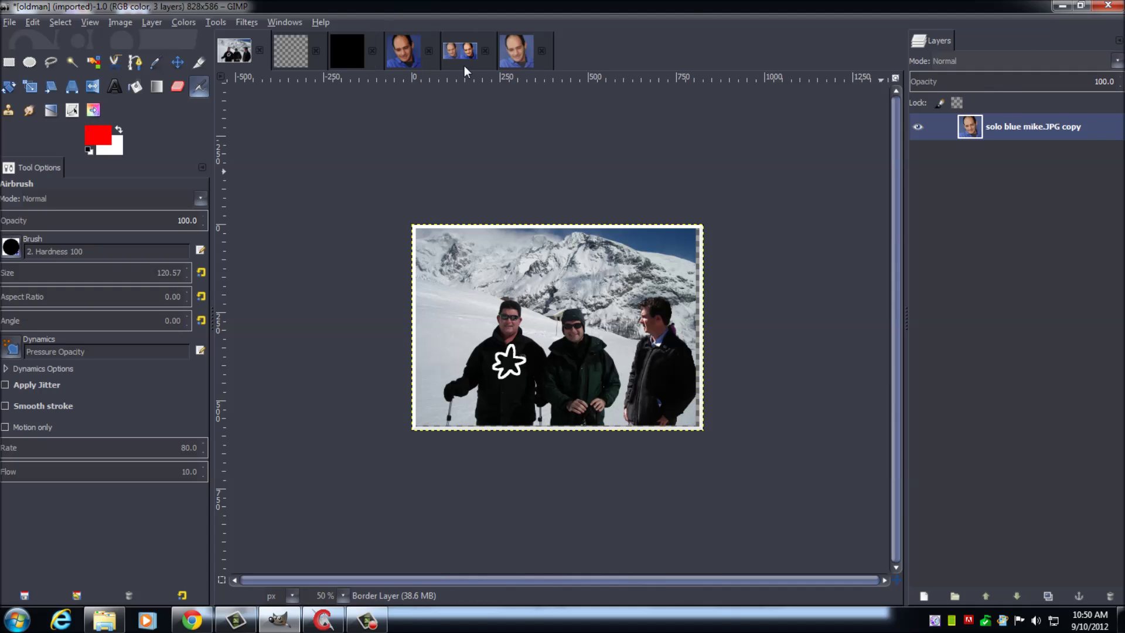
Step: Review the side-by-side comparison, the edited portrait, the black image and the empty transparent image
click(452, 53)
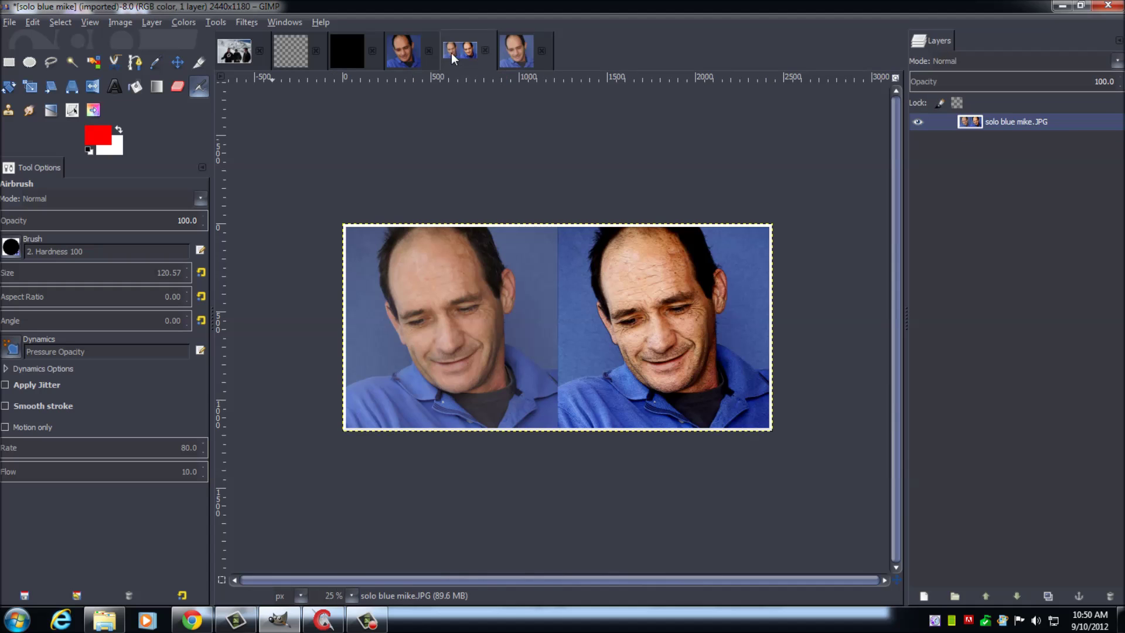
click(396, 50)
click(326, 52)
click(289, 51)
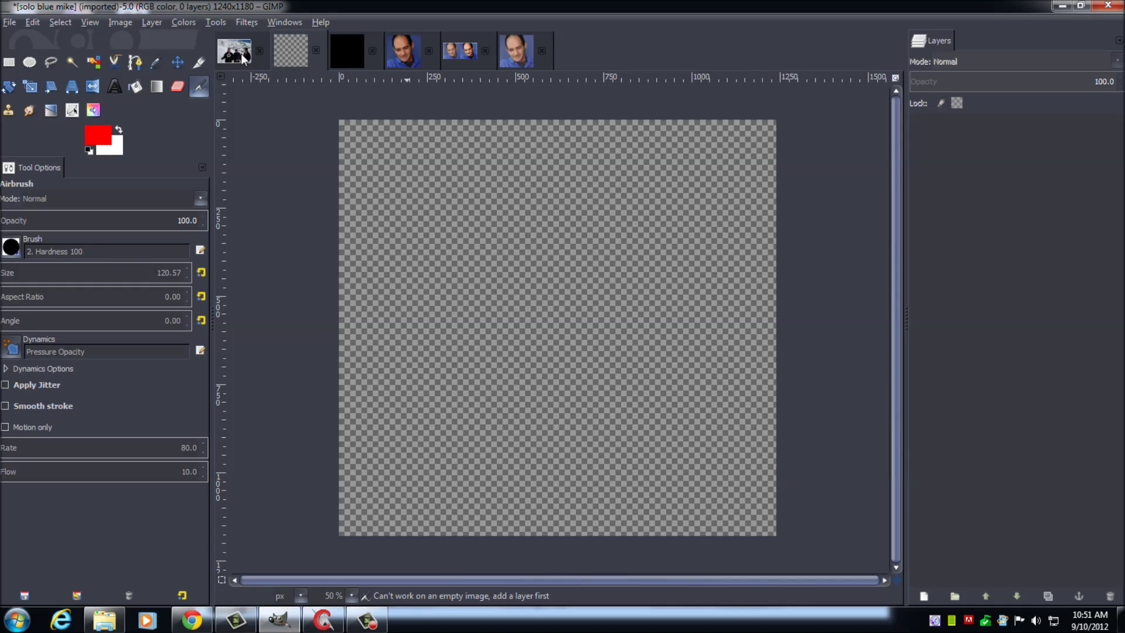
click(351, 51)
Step: Switch to the unedited solo portrait and duplicate its layer twice to get three layers
click(518, 51)
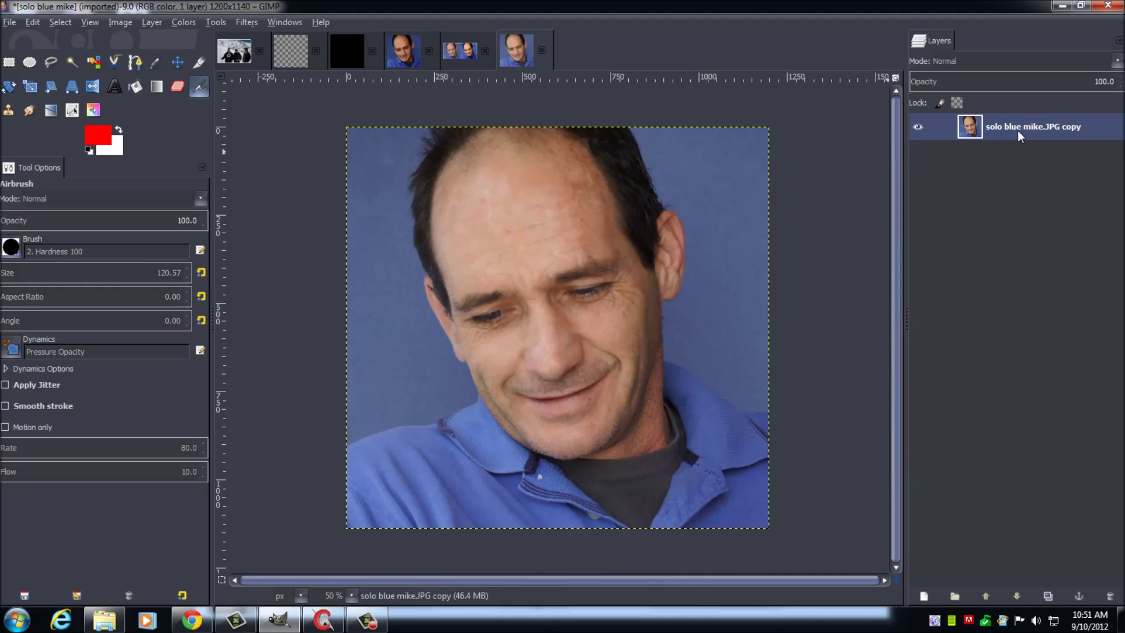
click(1046, 596)
click(1046, 596)
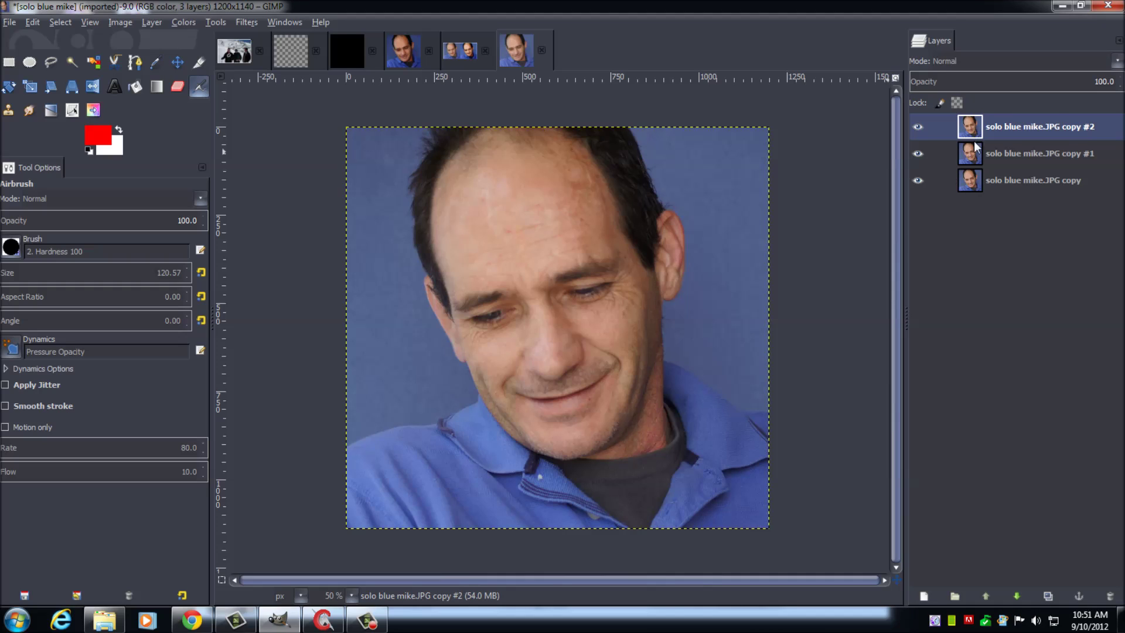
click(1025, 159)
click(1018, 178)
click(1019, 164)
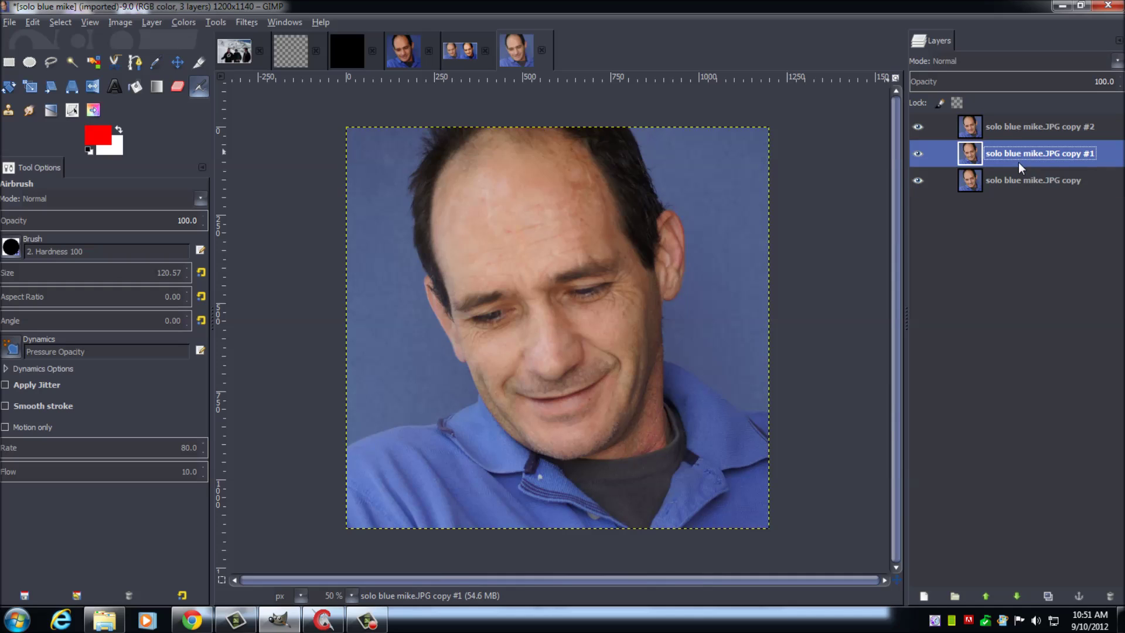
Step: Apply the Emboss filter to the top layer copy with azimuth 90.14, elevation 65.00 and depth 20
click(1017, 130)
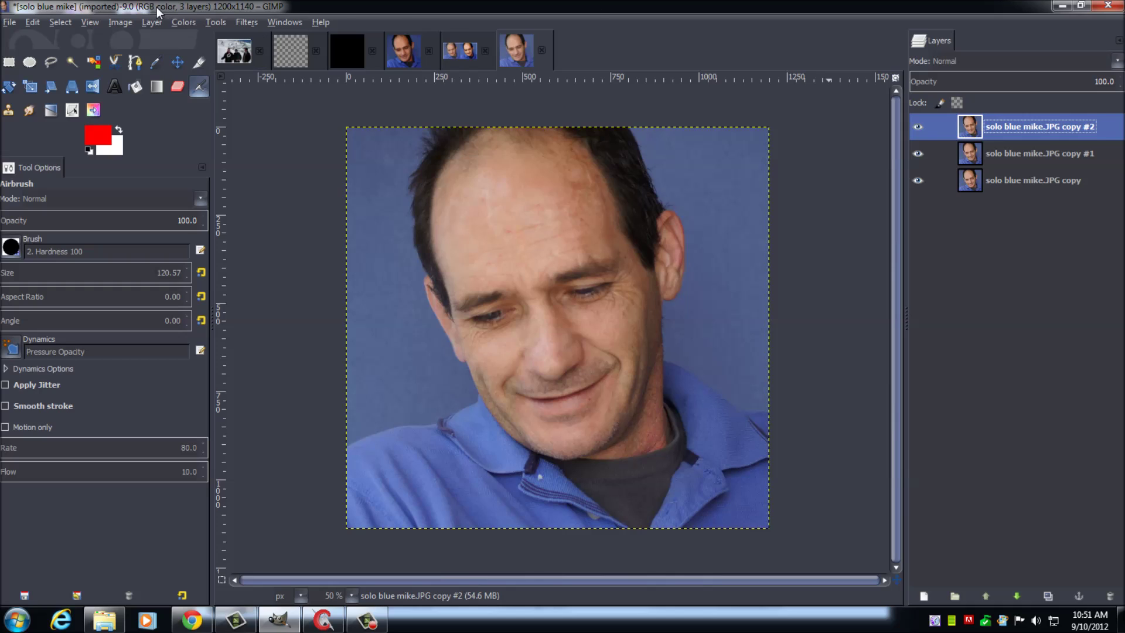
click(183, 22)
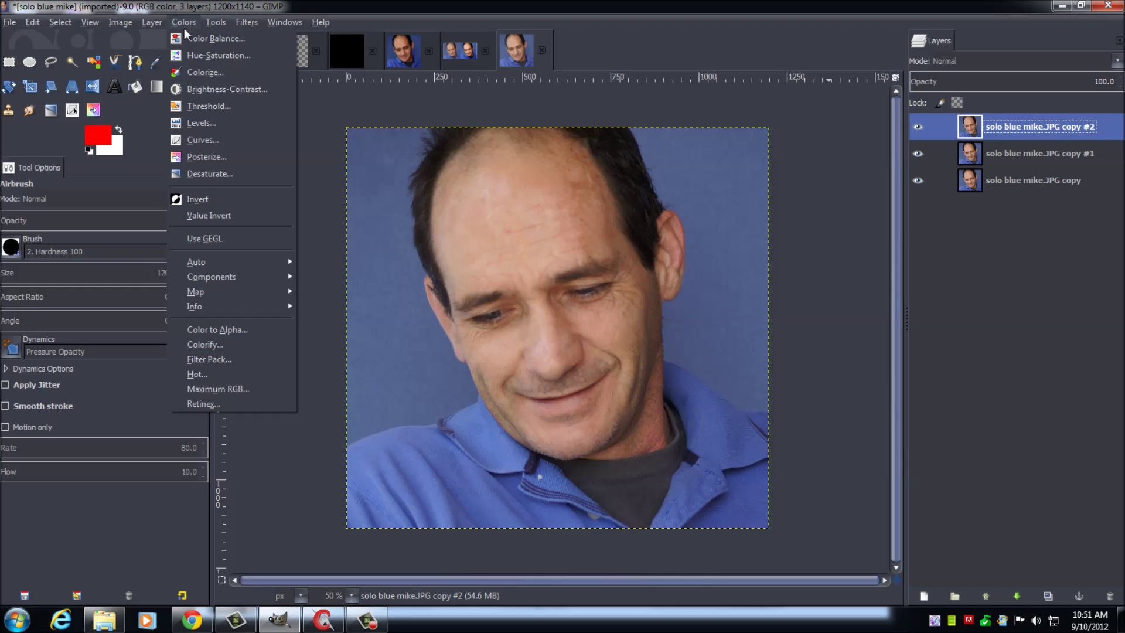
mouse_move(238, 24)
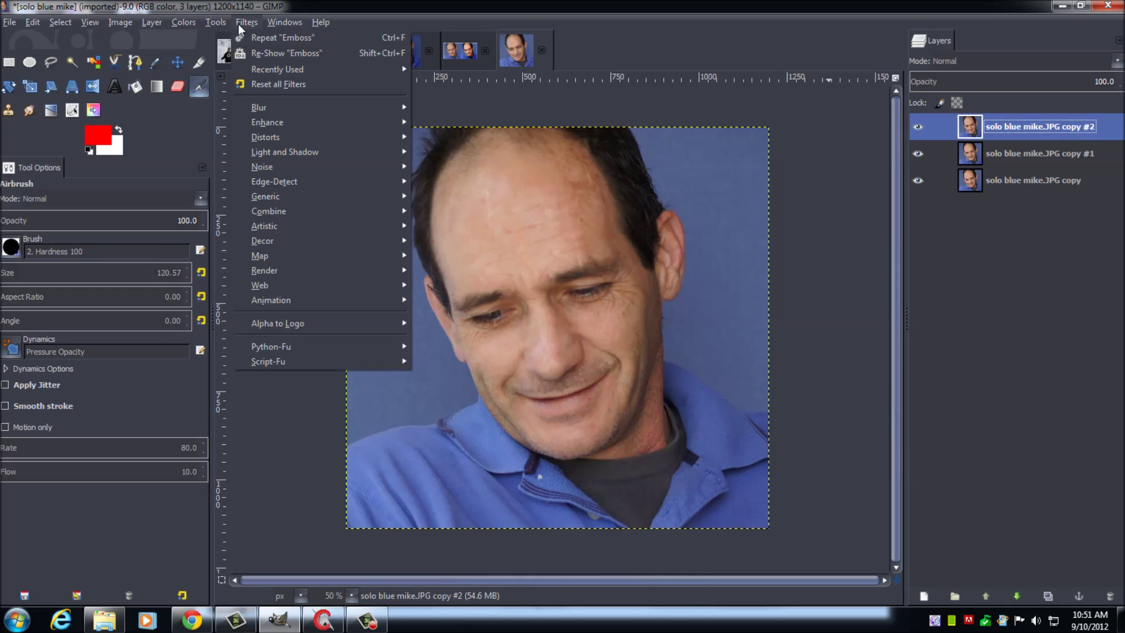
mouse_move(268, 136)
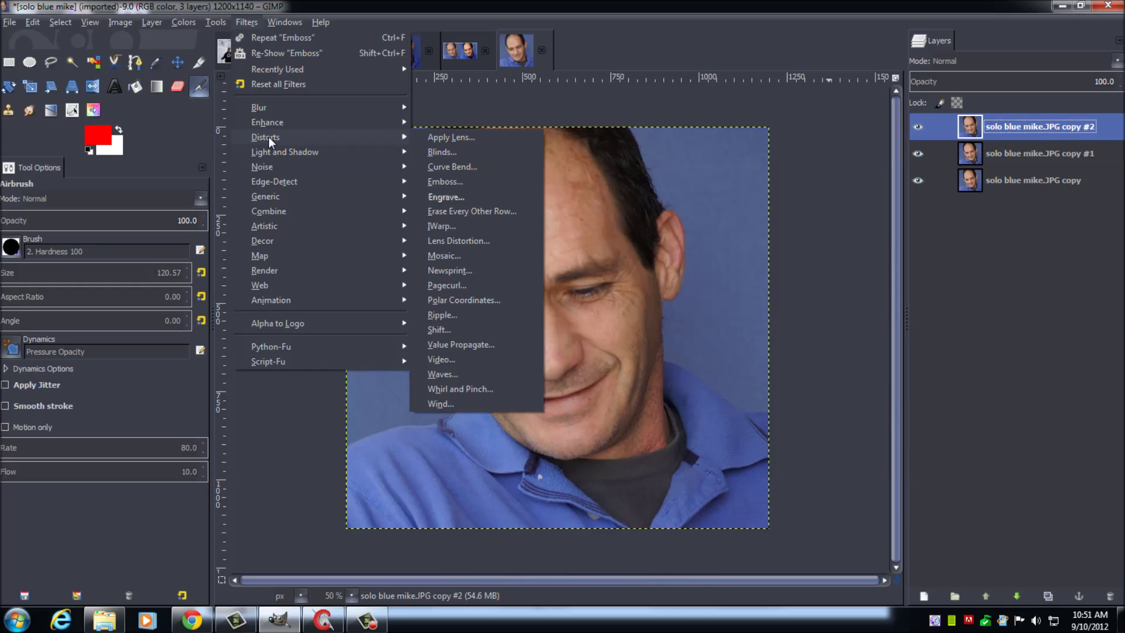
click(447, 178)
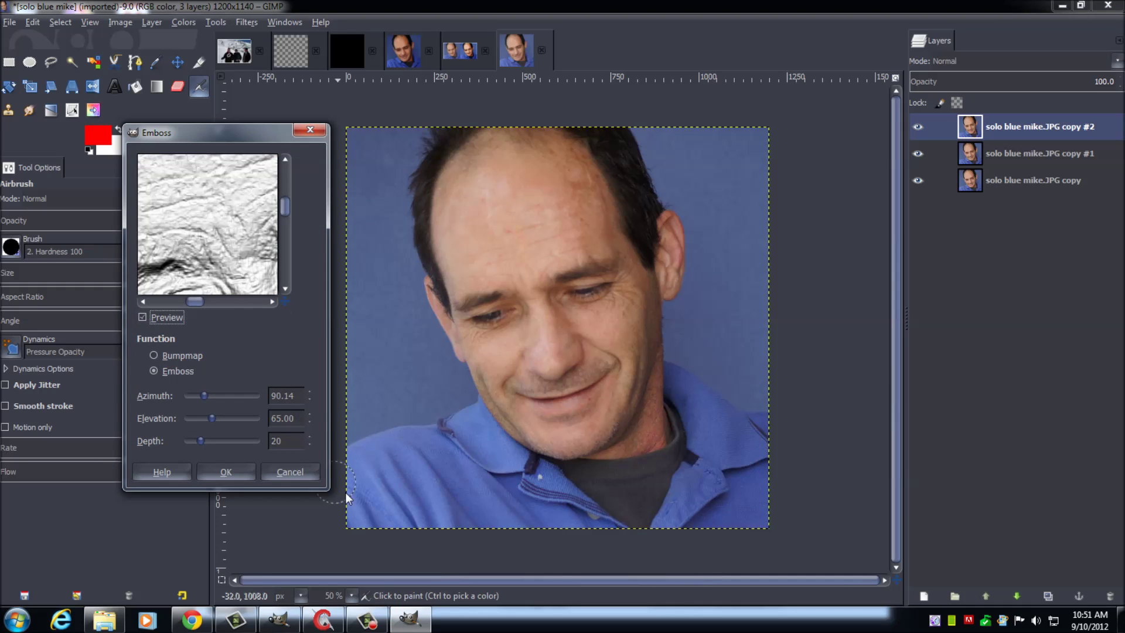
drag(232, 116, 237, 43)
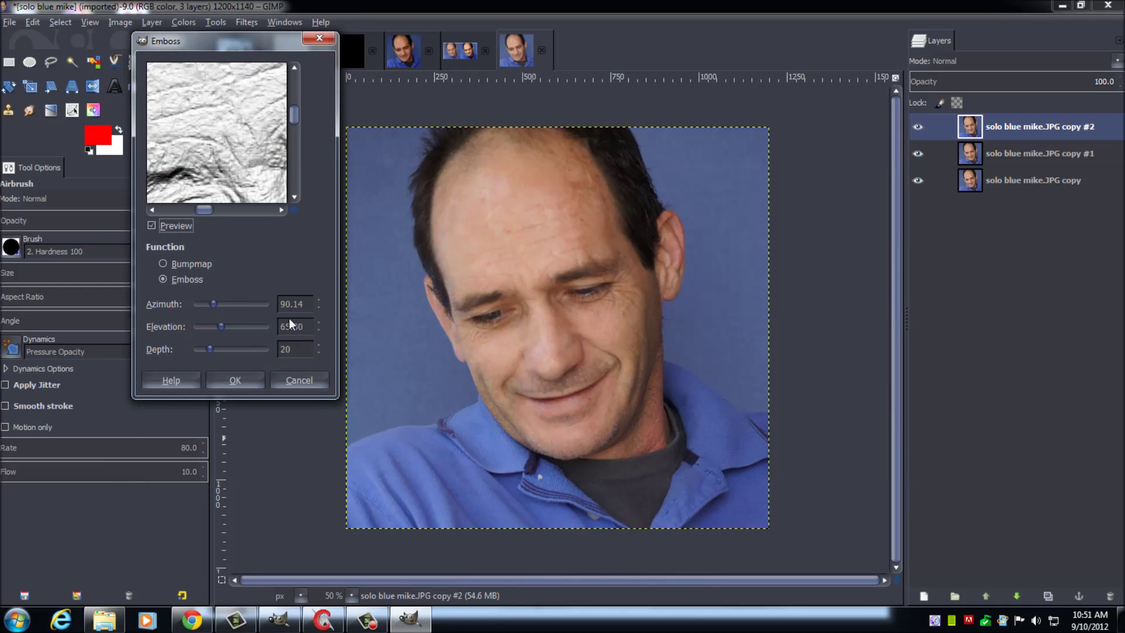
drag(337, 398, 807, 558)
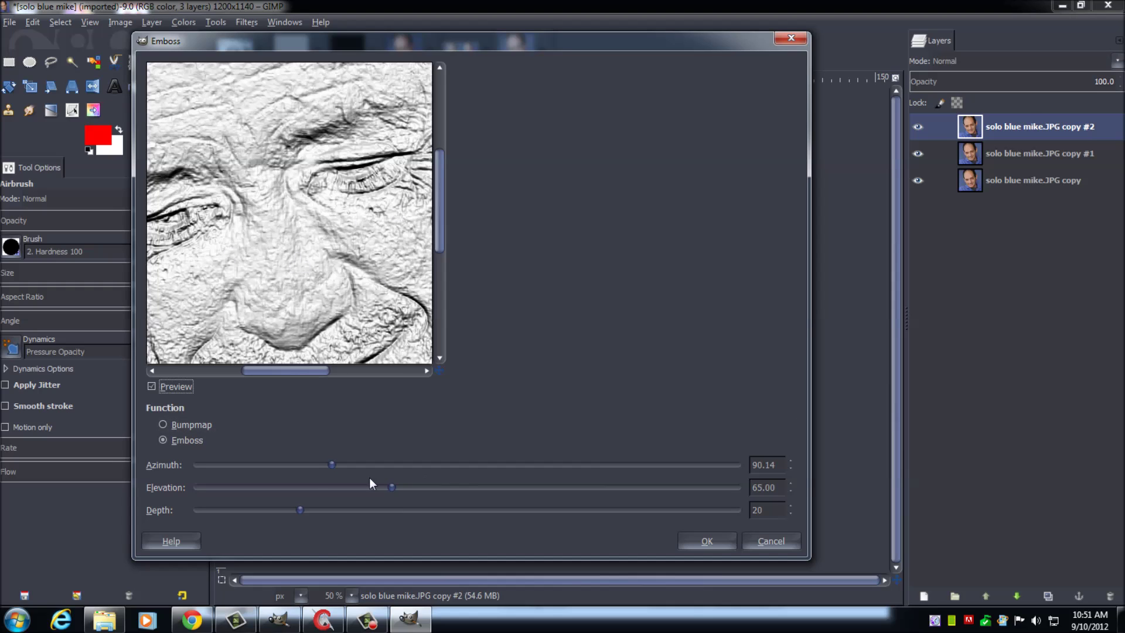
click(707, 540)
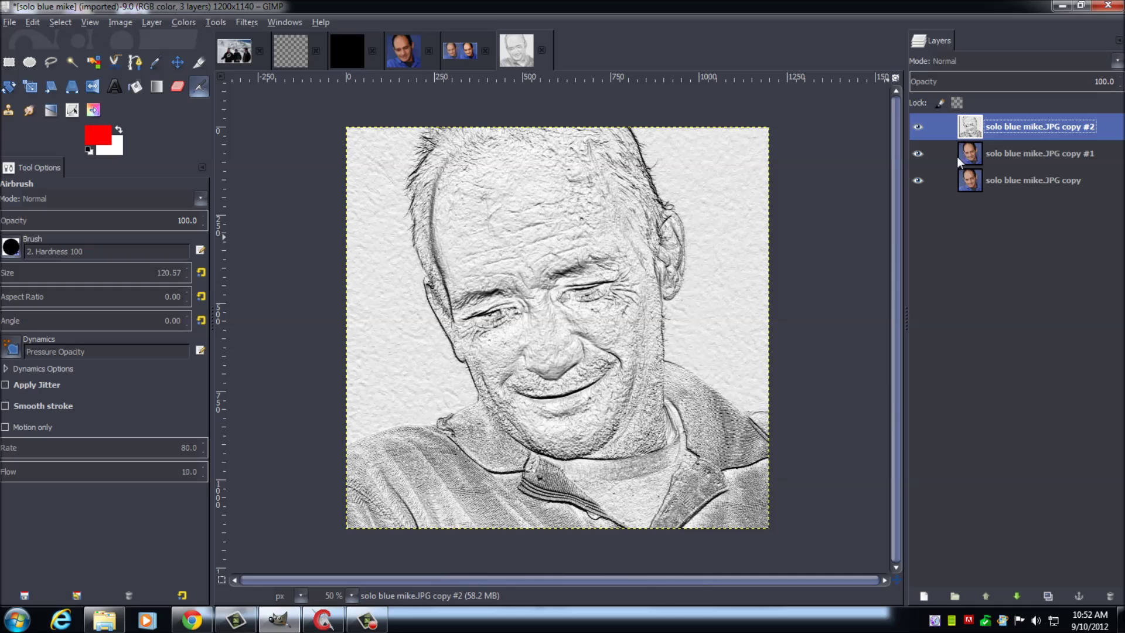
Step: Hide the embossed top layer and start a Curves adjustment on the middle photo copy
click(918, 126)
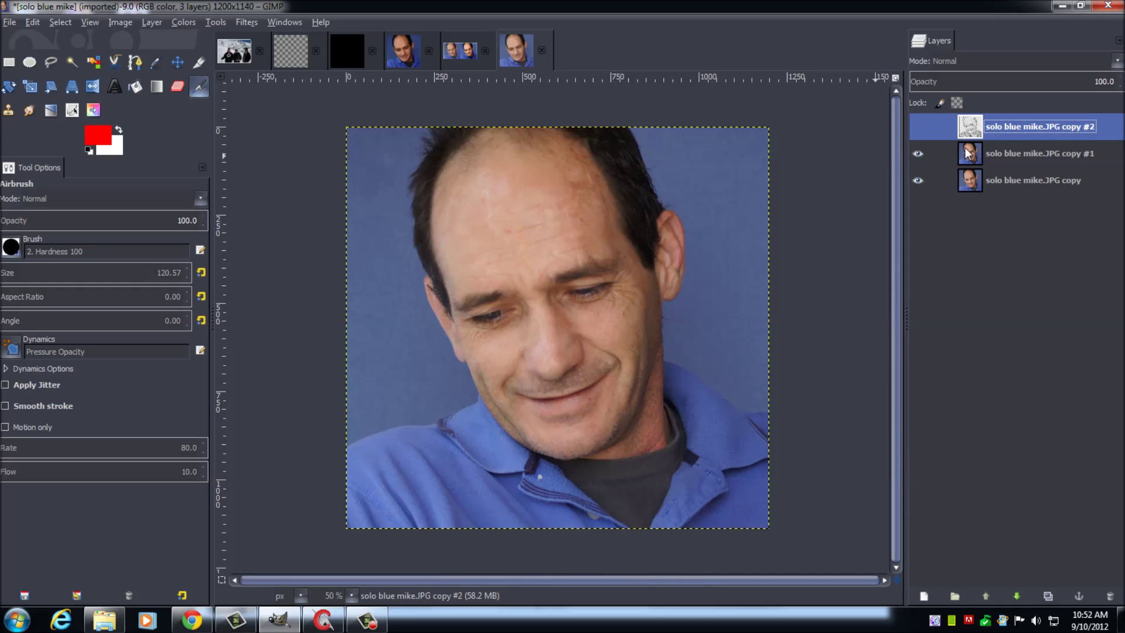
click(995, 153)
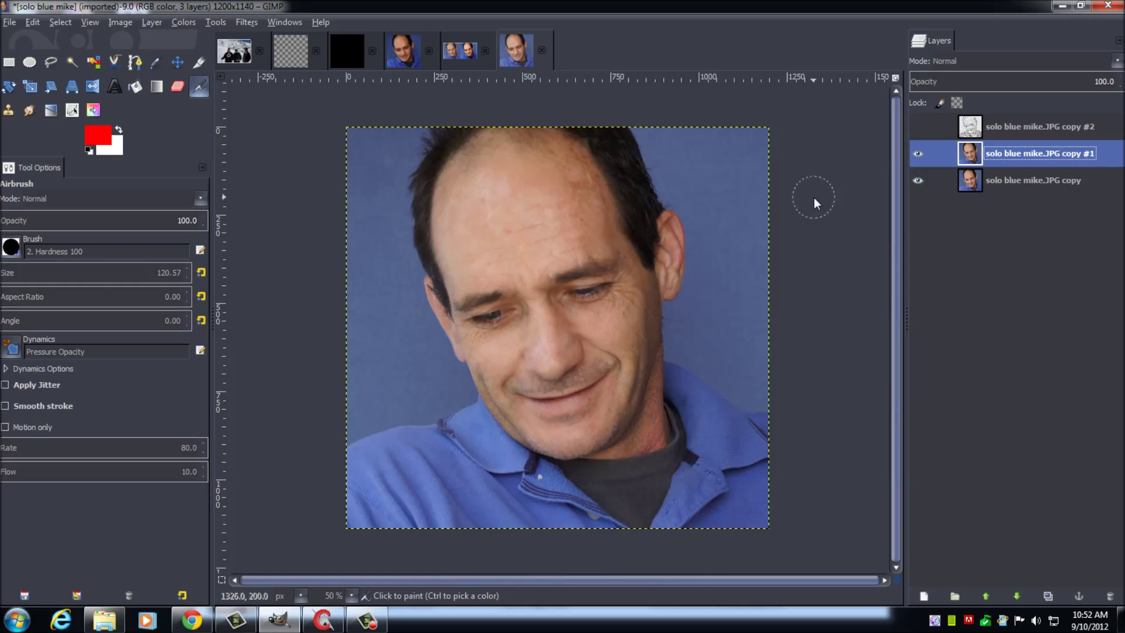
click(183, 22)
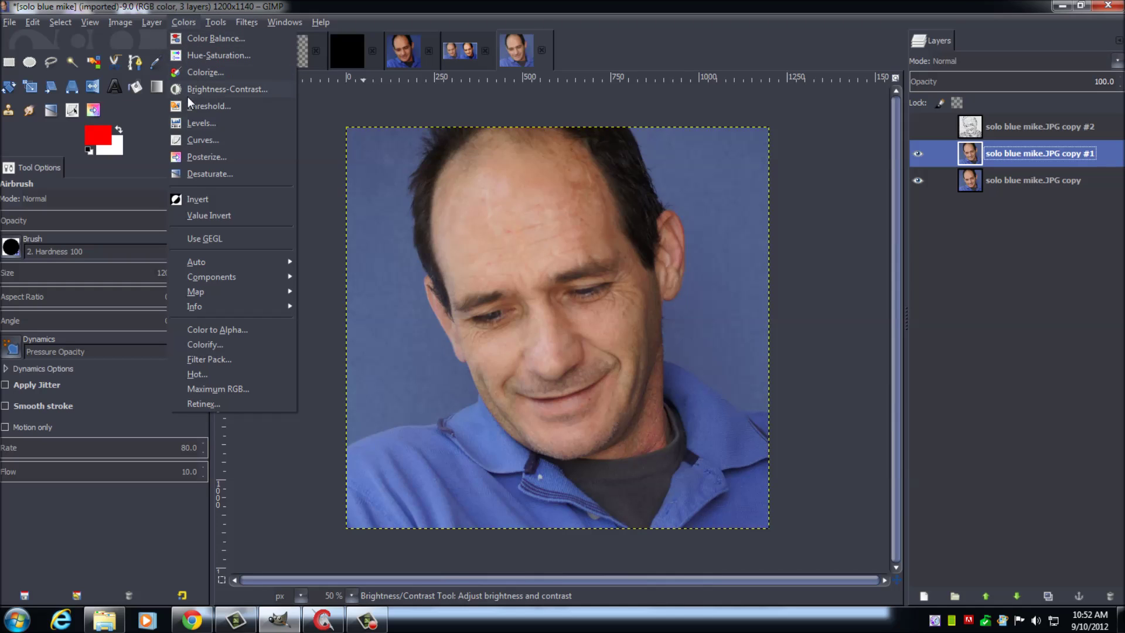
click(202, 140)
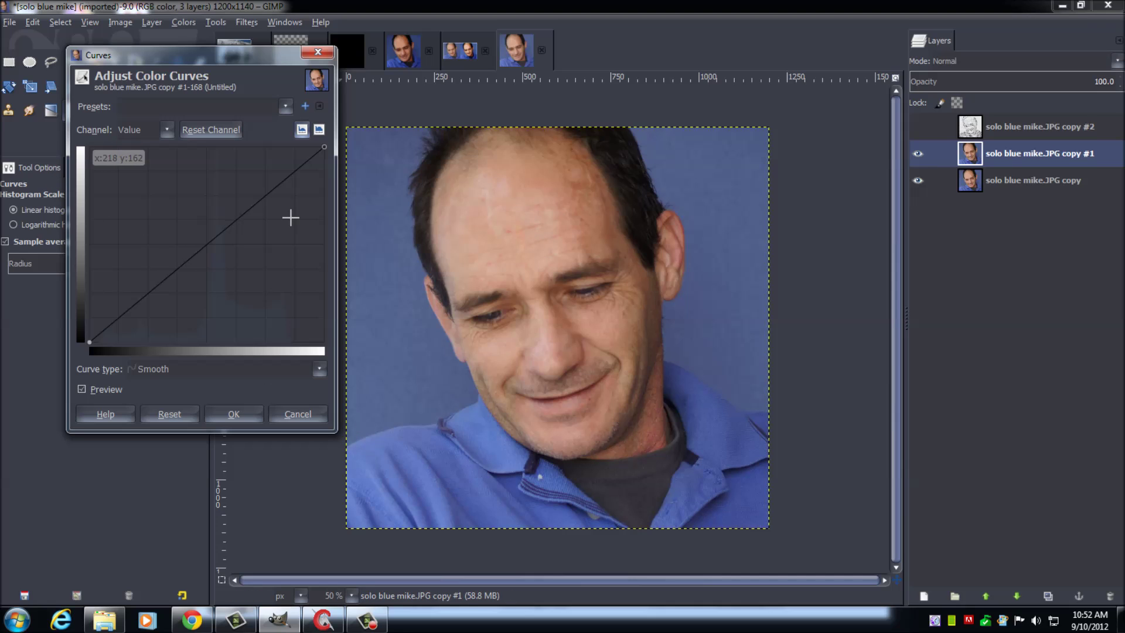
drag(299, 166, 280, 181)
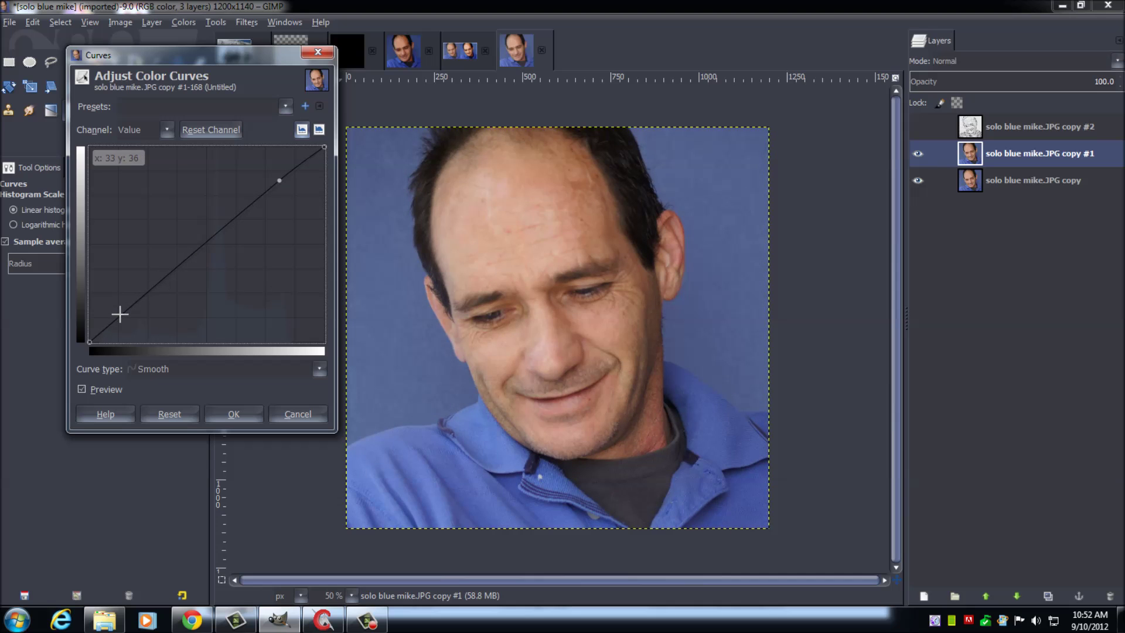
mouse_move(120, 315)
mouse_down()
mouse_move(130, 332)
mouse_move(113, 303)
mouse_move(124, 314)
mouse_up()
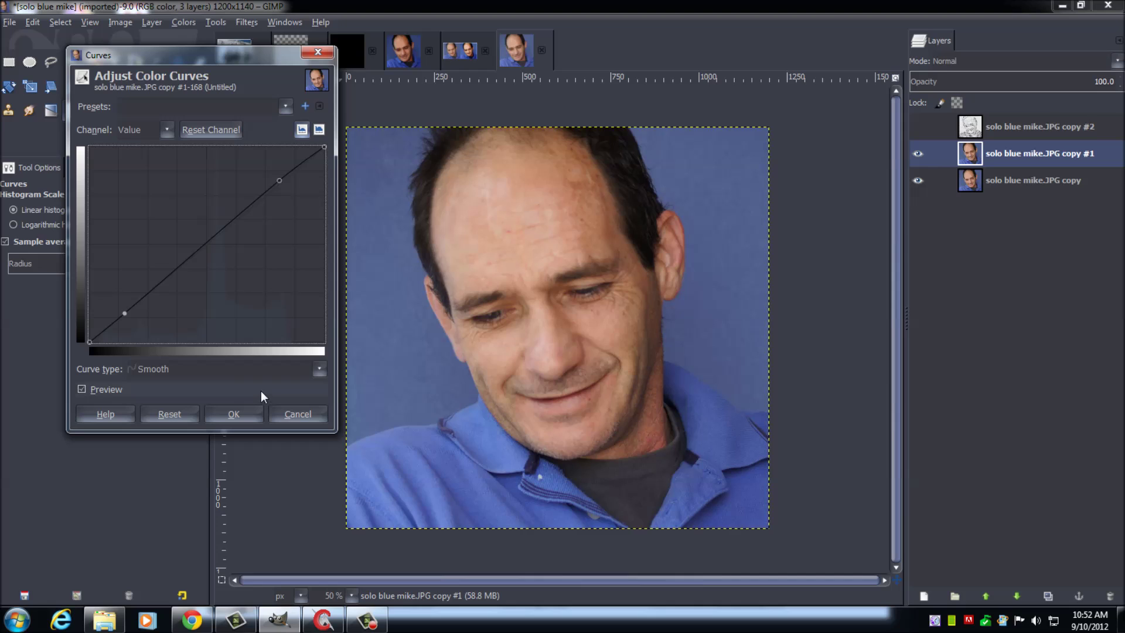
click(181, 414)
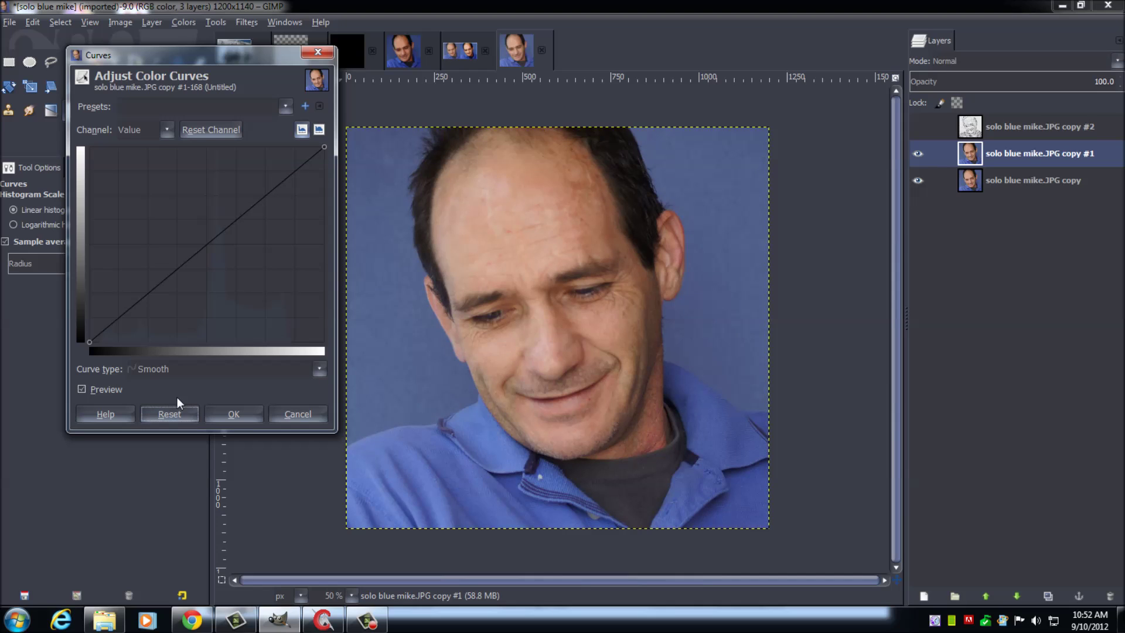
Step: Darken the middle copy by pulling the lower part of the Value curve down to about x 67, y 34, and apply it
click(143, 300)
drag(142, 303, 152, 315)
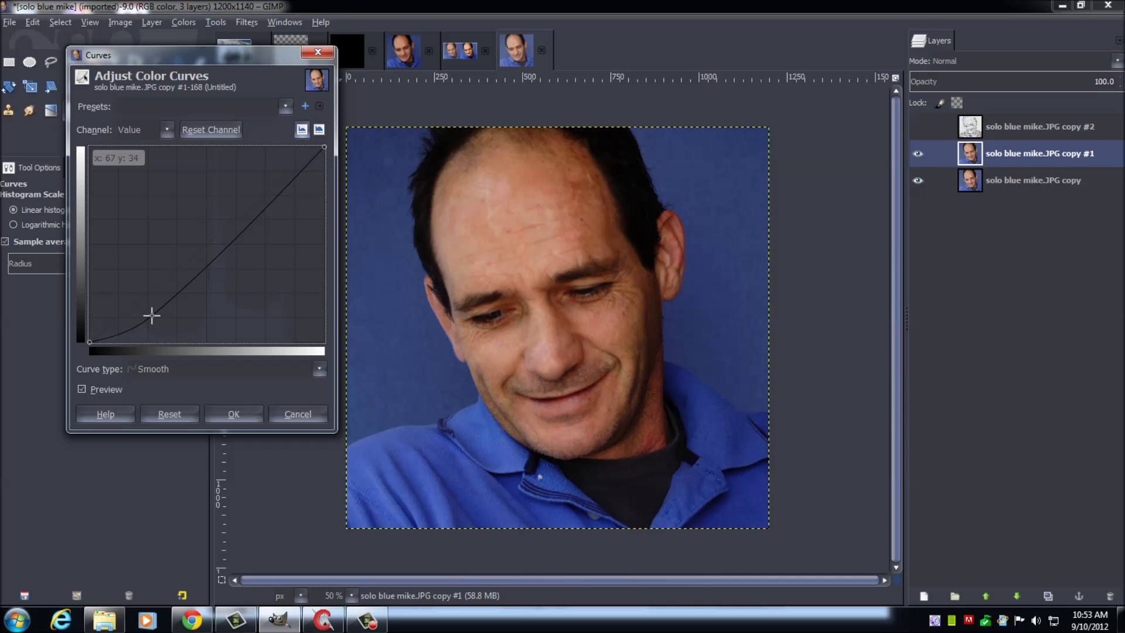
click(239, 413)
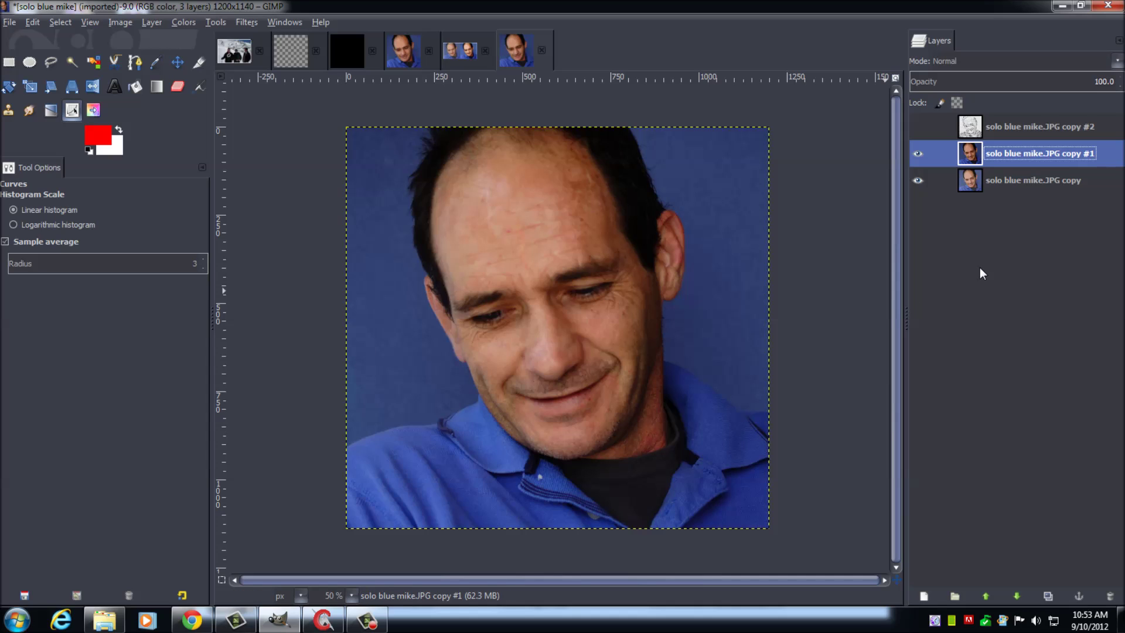
Step: Show the embossed top layer again in Overlay mode and merge it down into the darkened copy
click(918, 127)
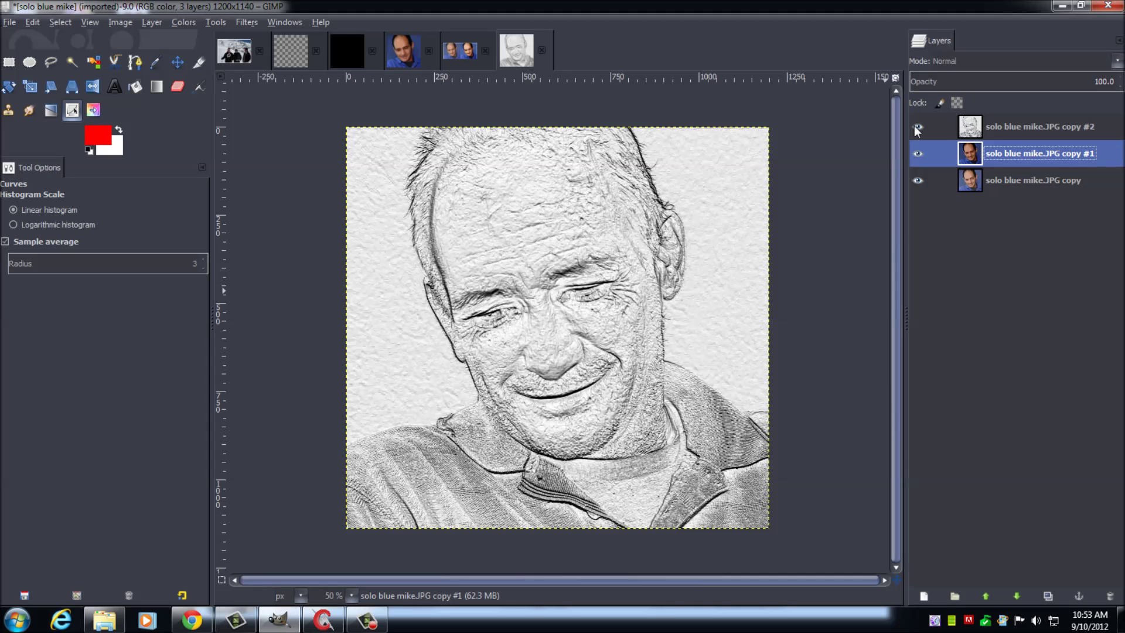
click(1036, 126)
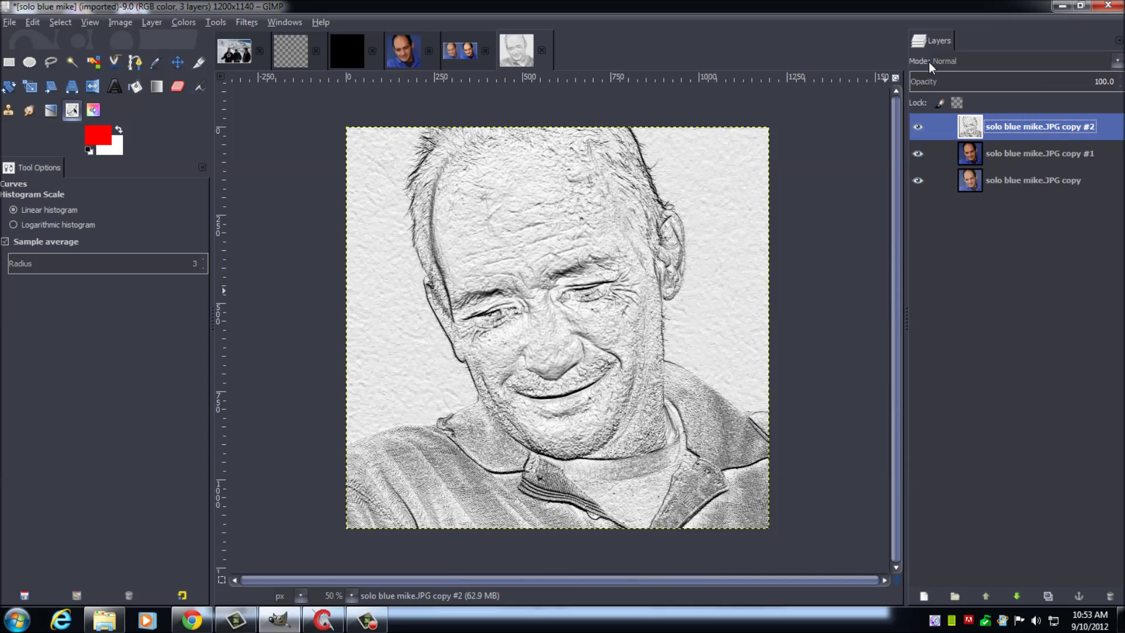
click(1078, 8)
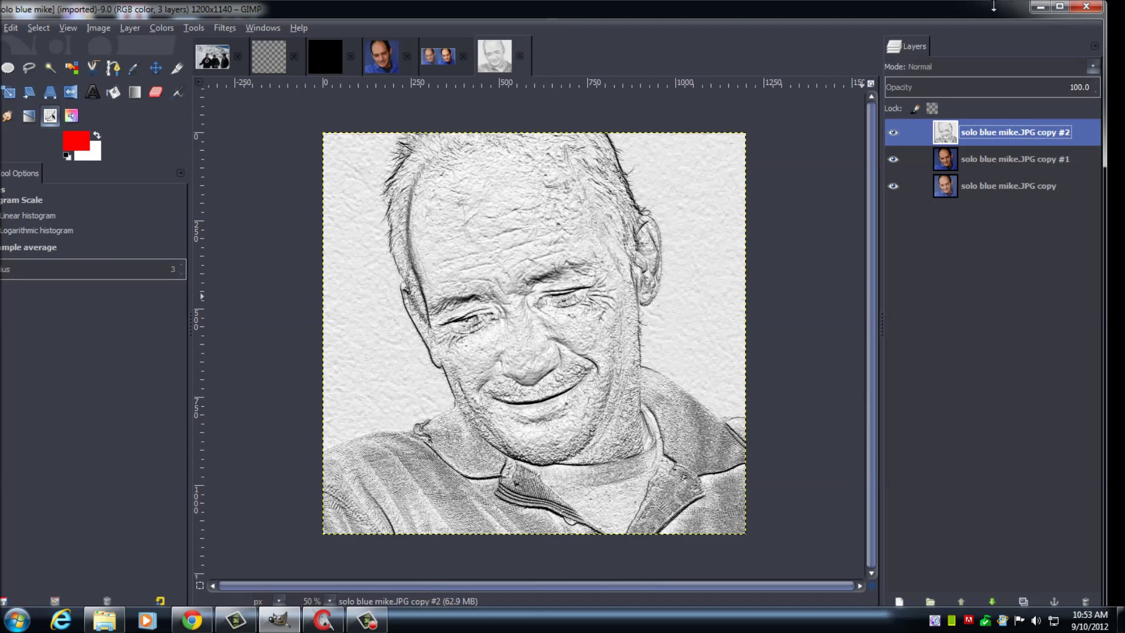
drag(983, 5, 952, 9)
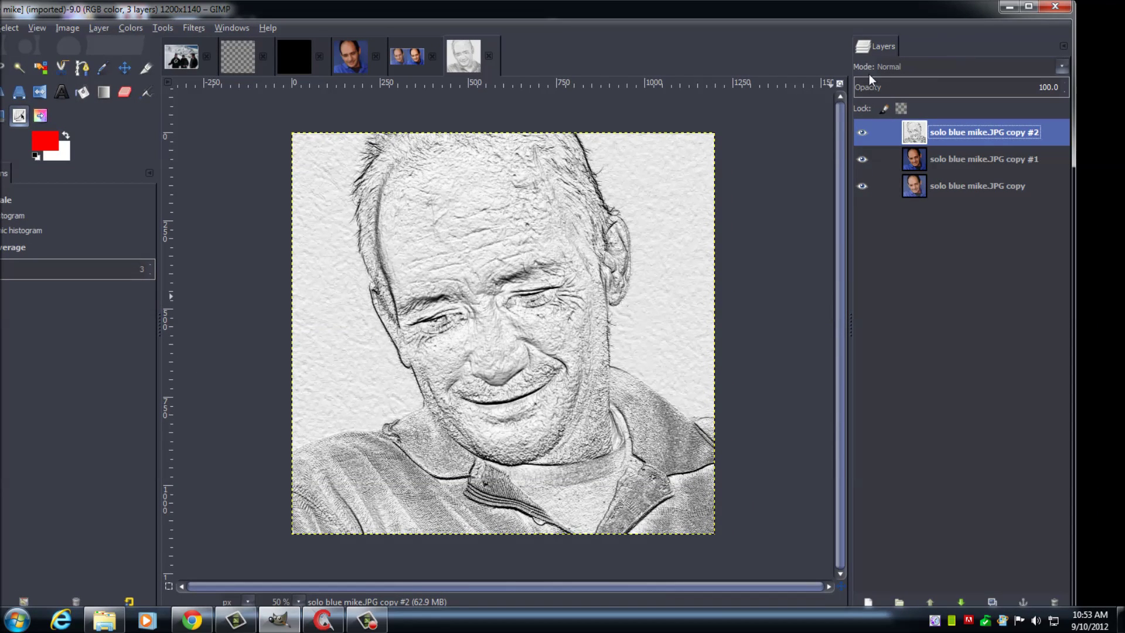
click(1060, 67)
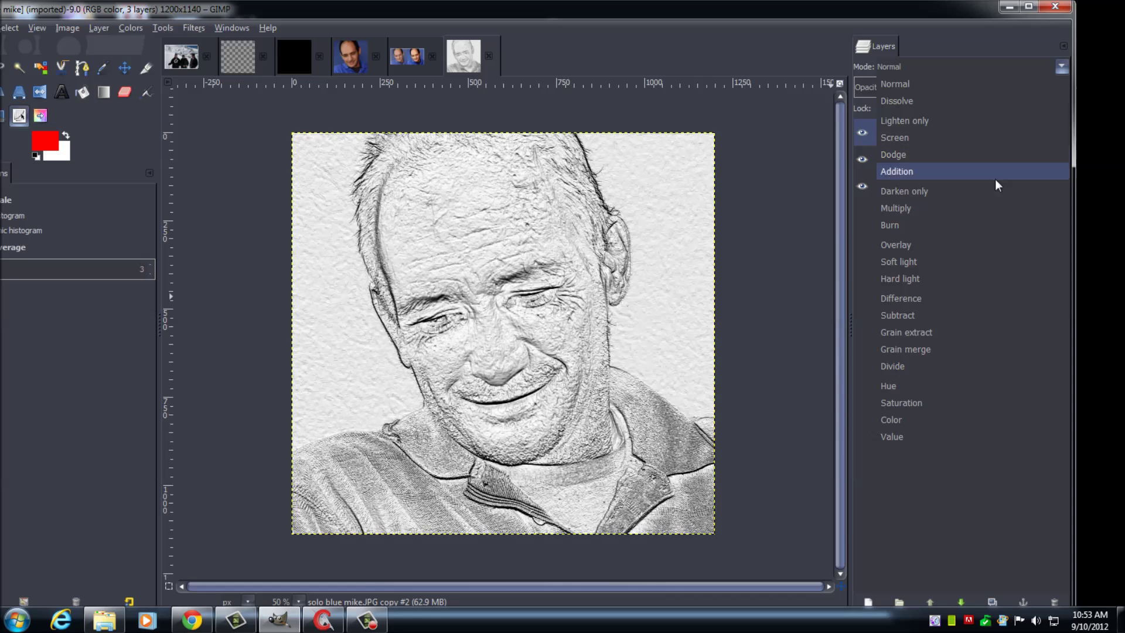
click(918, 247)
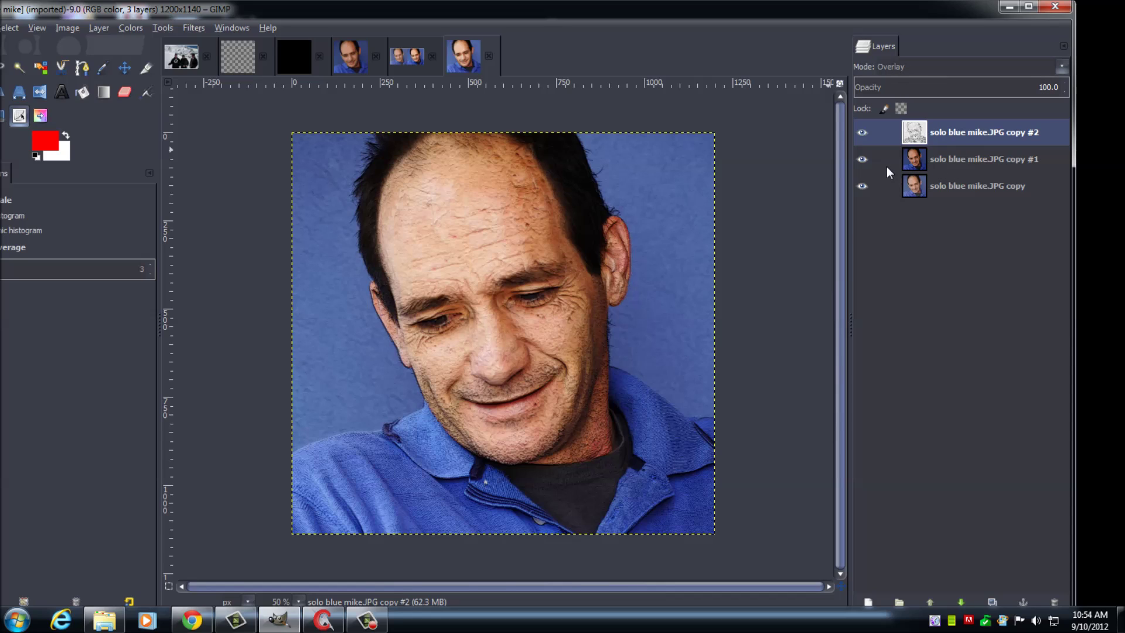
right_click(967, 132)
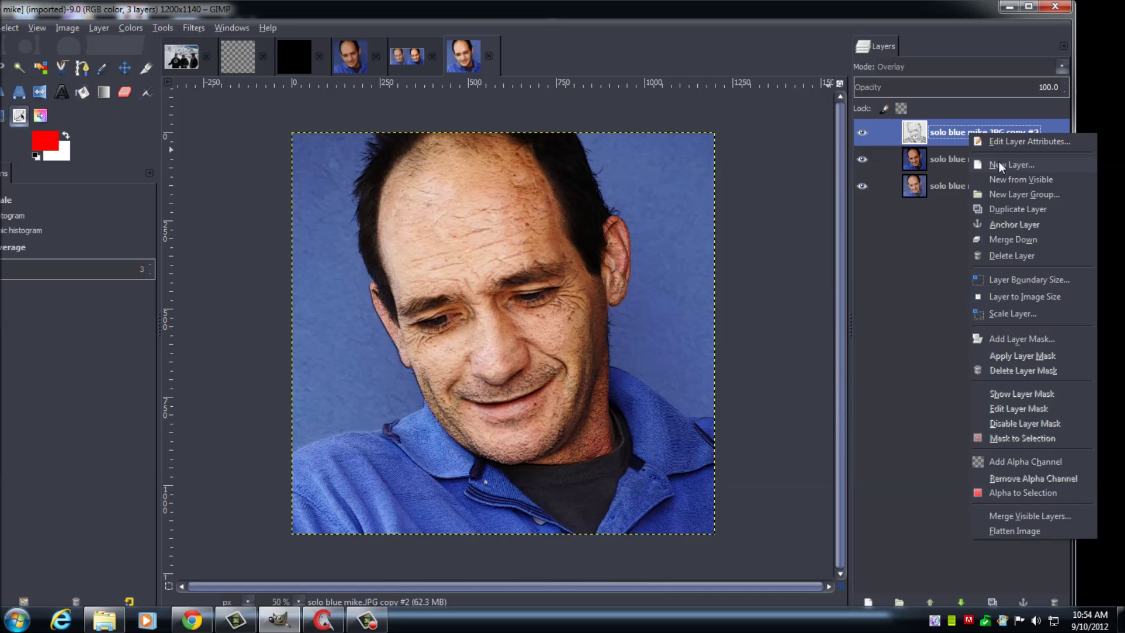
click(1003, 236)
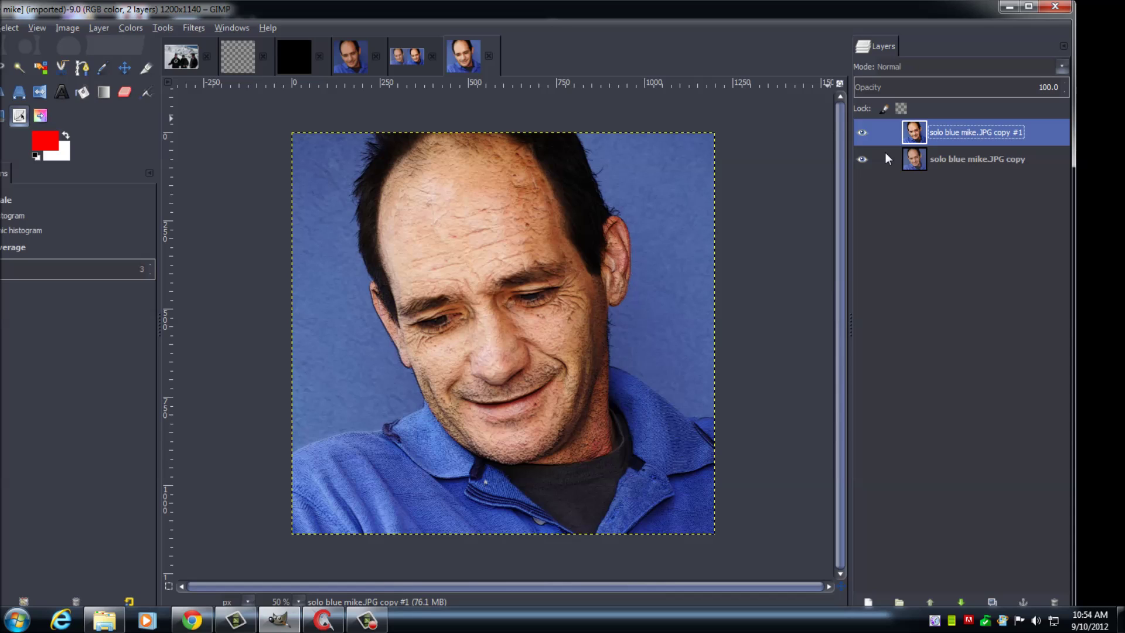
Step: Compare the portrait before and after the effect by repeatedly hiding and showing the merged top layer
click(862, 133)
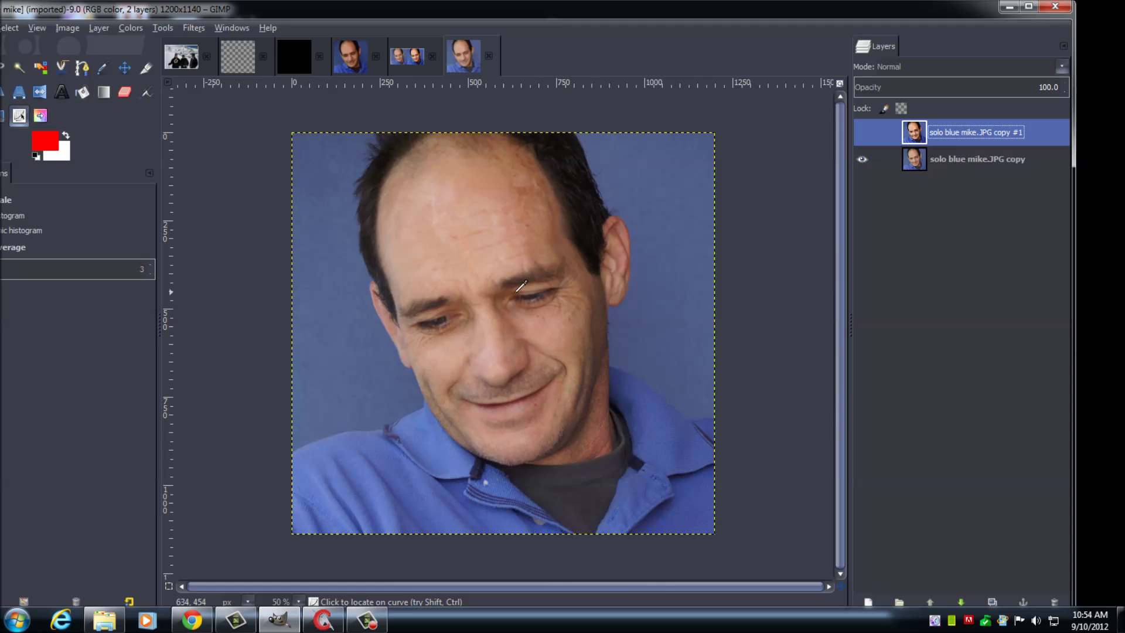
click(866, 132)
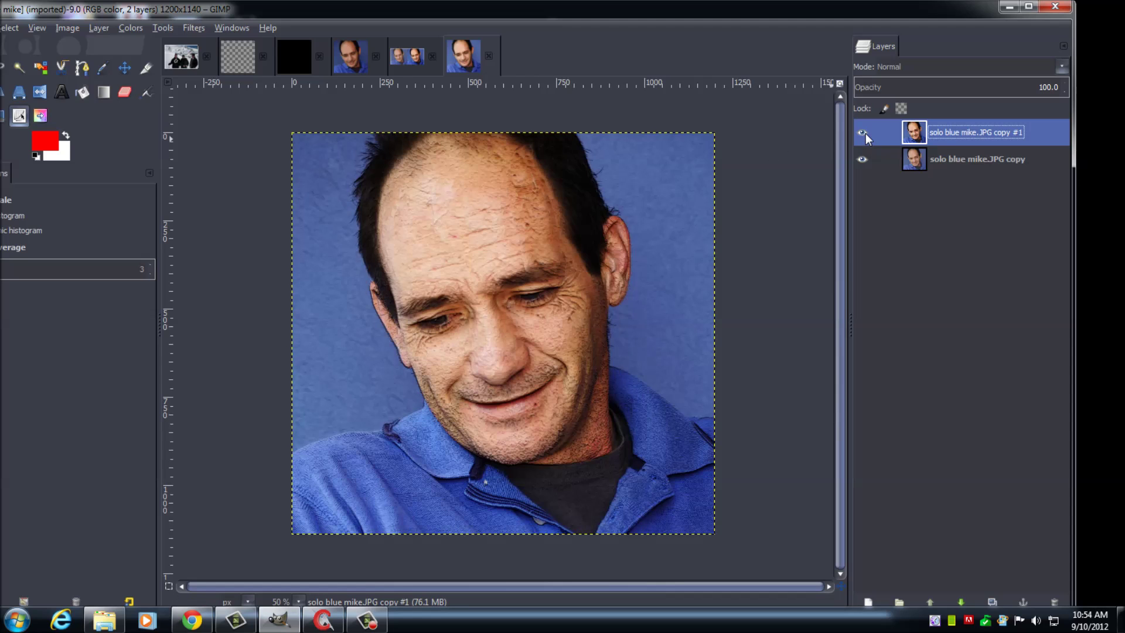
click(866, 133)
click(866, 132)
click(863, 132)
click(863, 132)
click(863, 132)
click(863, 132)
Step: Widen the image canvas to 2400 px with the portrait kept at offset 0, 0
click(64, 28)
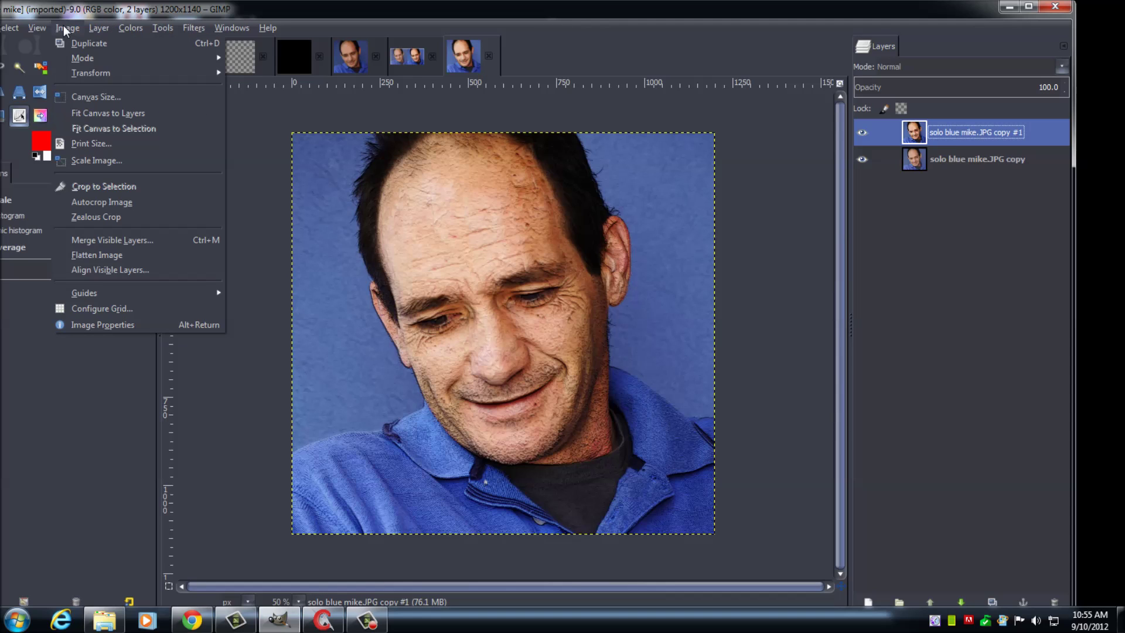
click(86, 96)
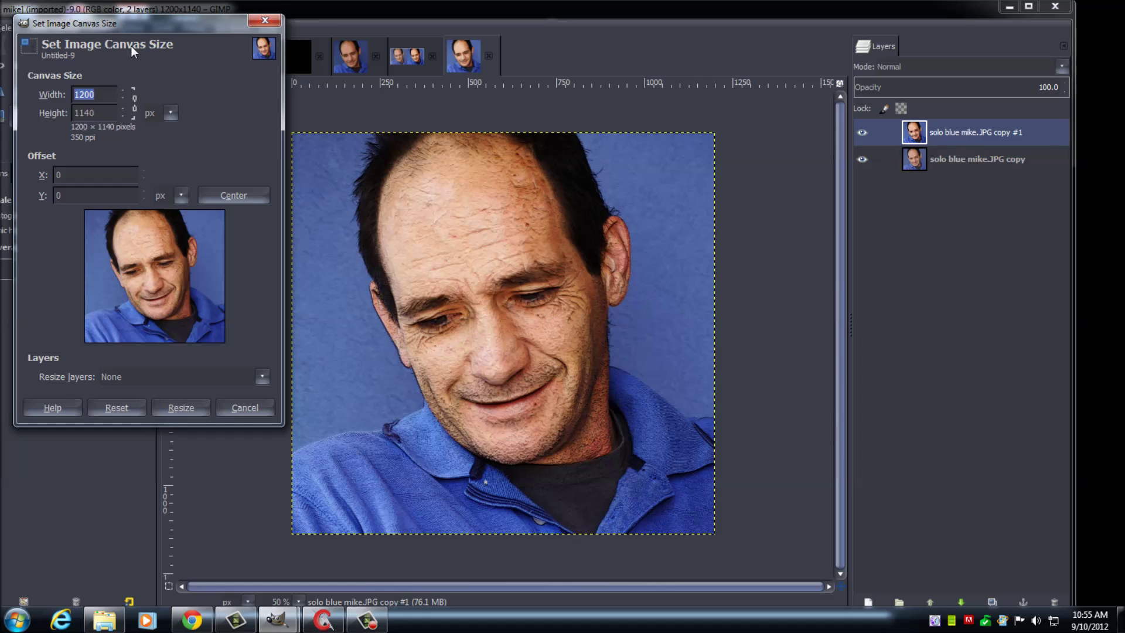
drag(143, 28, 440, 128)
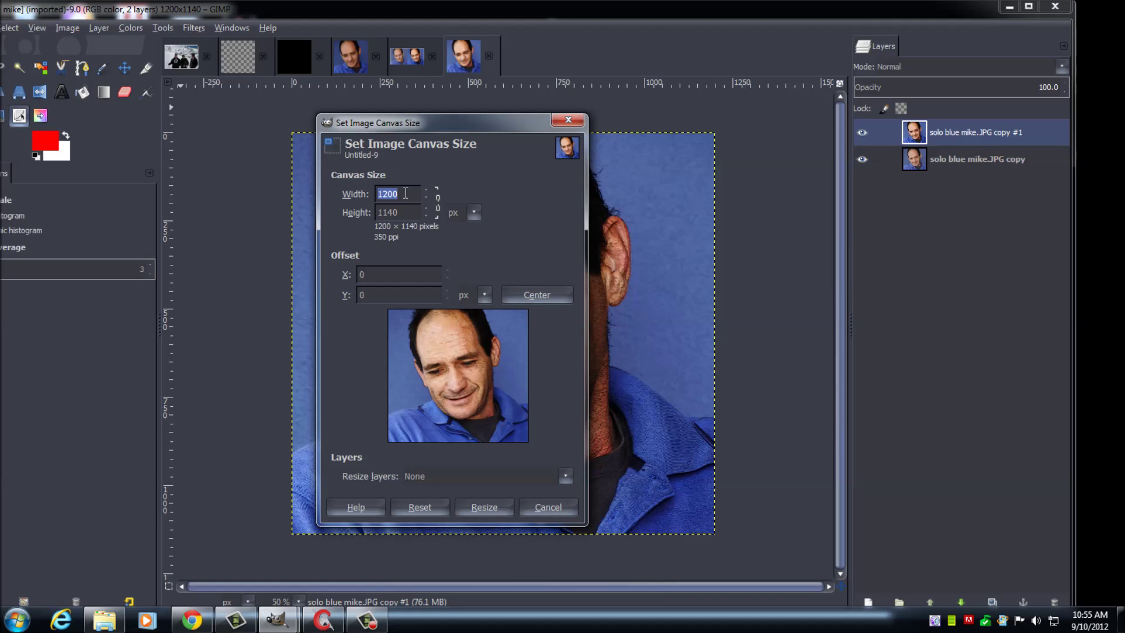
text(2400)
click(482, 512)
mouse_move(418, 350)
mouse_down()
mouse_move(514, 353)
mouse_move(370, 354)
mouse_move(522, 355)
mouse_move(412, 352)
mouse_up()
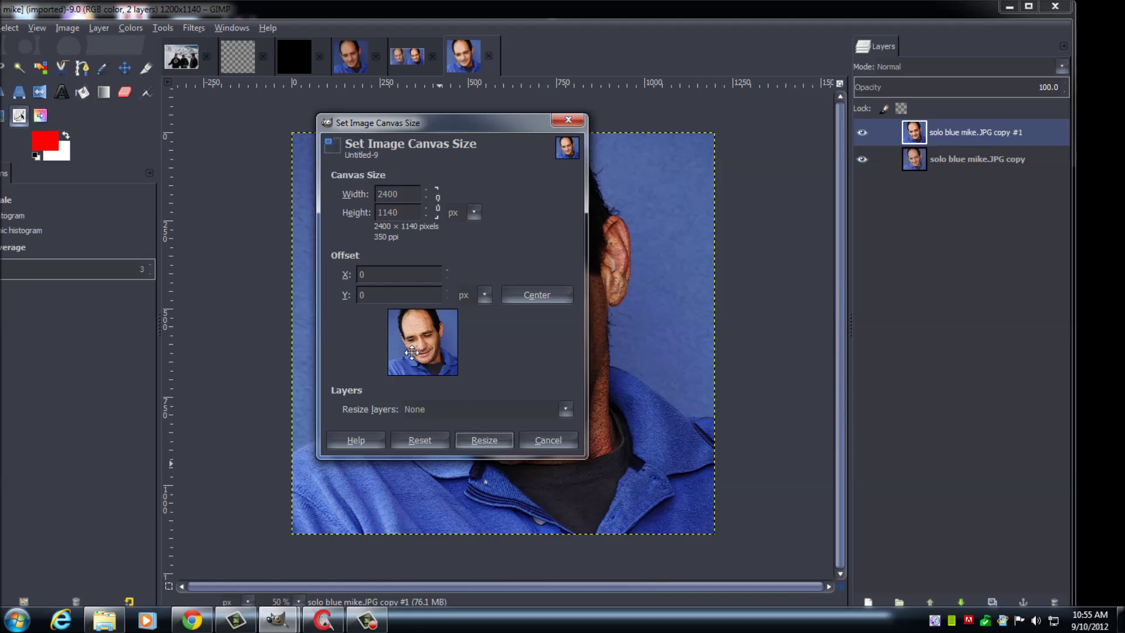
click(491, 440)
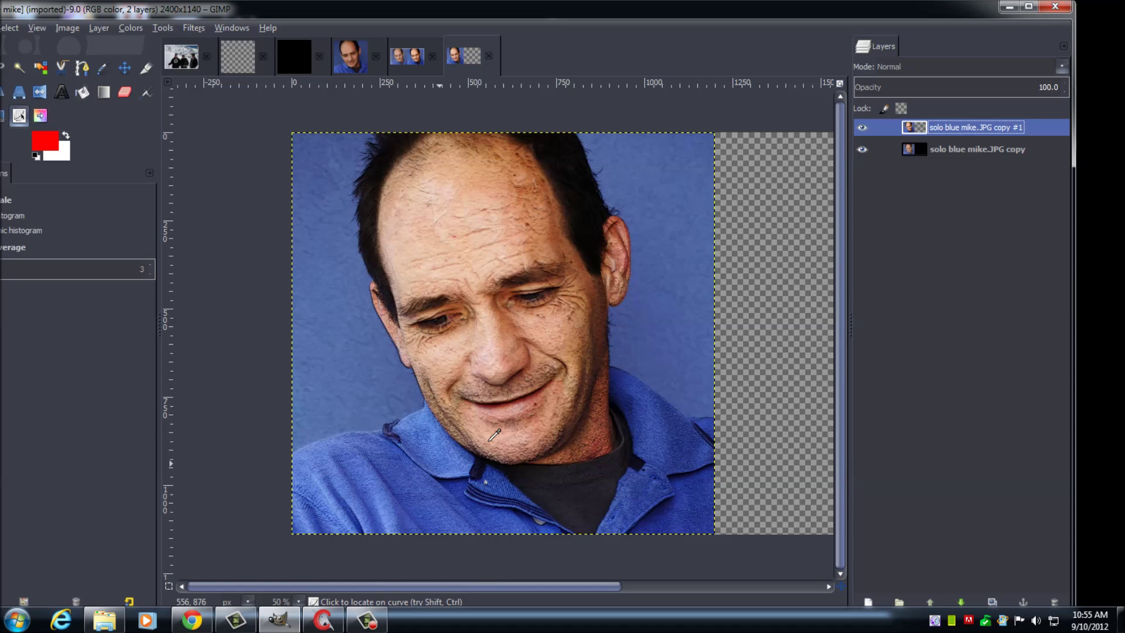
Step: Move the edited portrait layer into the empty half of the canvas, beside the original, with the view at 25%
drag(350, 589, 356, 568)
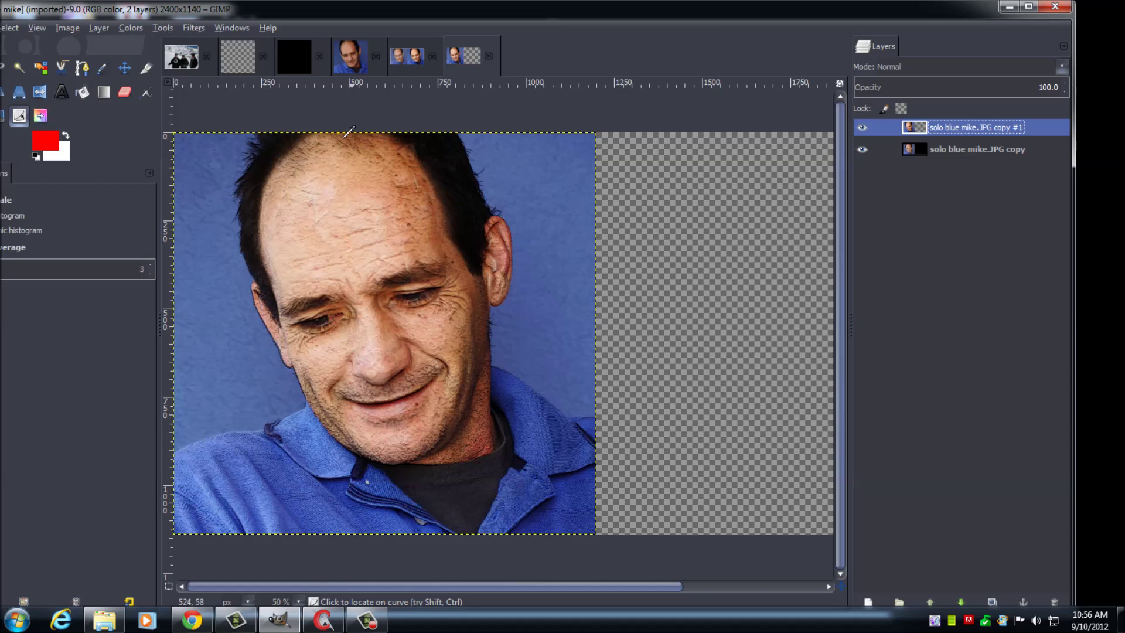
click(1028, 7)
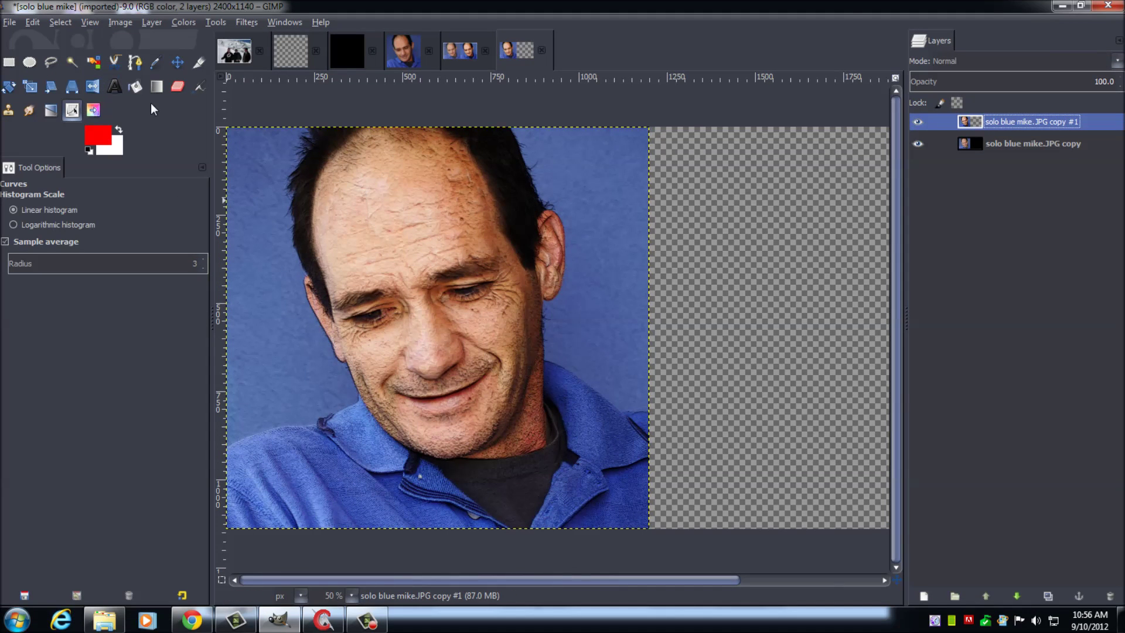
click(177, 62)
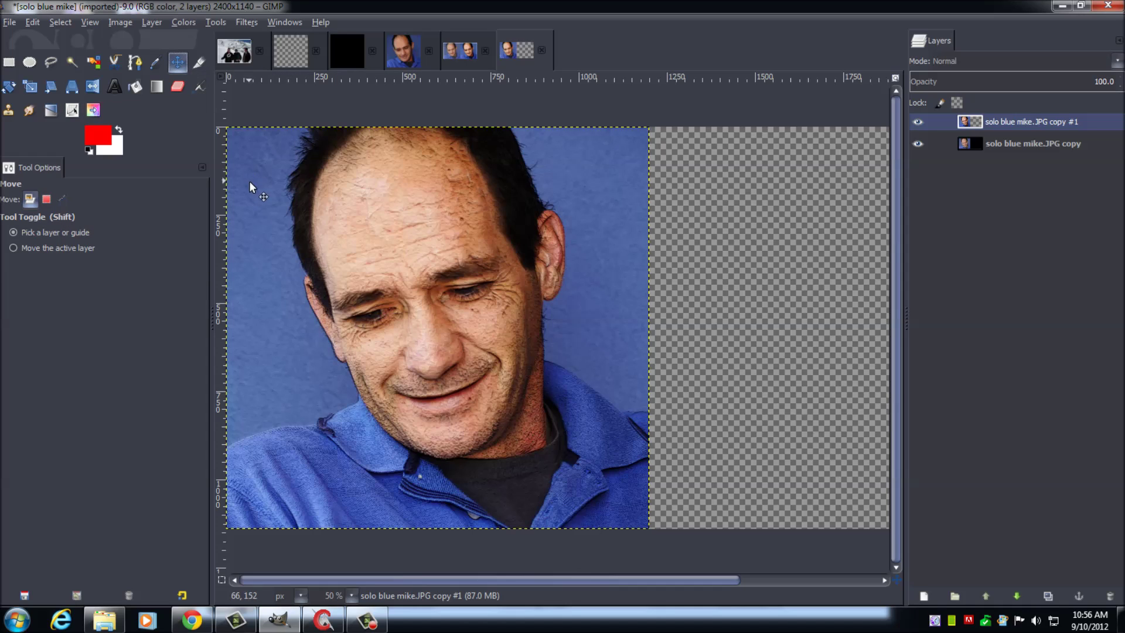
click(356, 592)
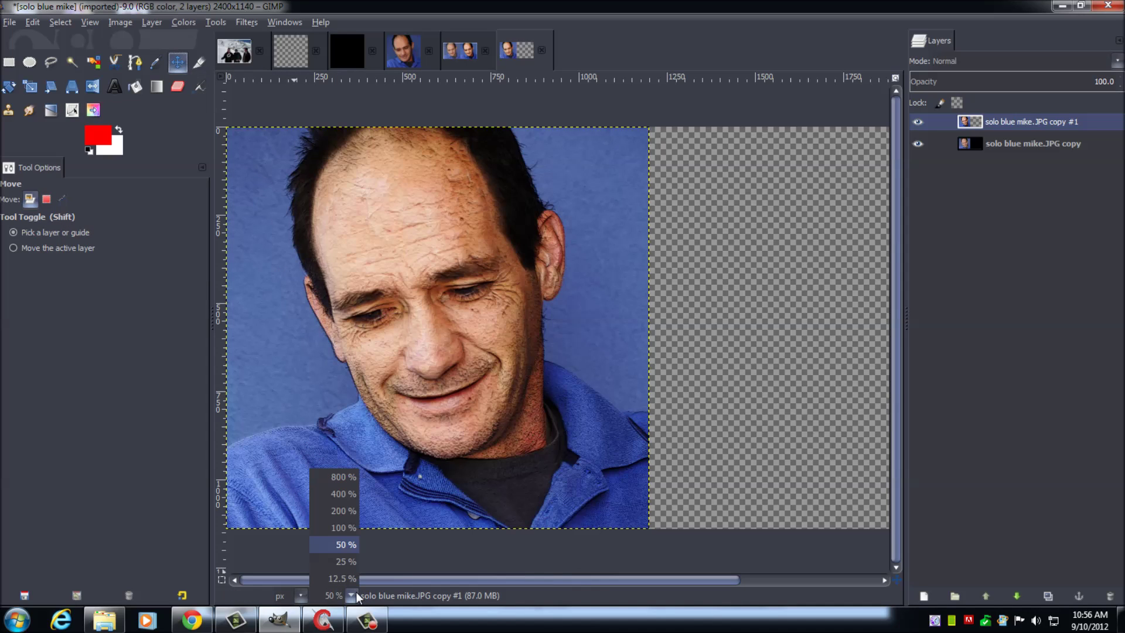
click(347, 561)
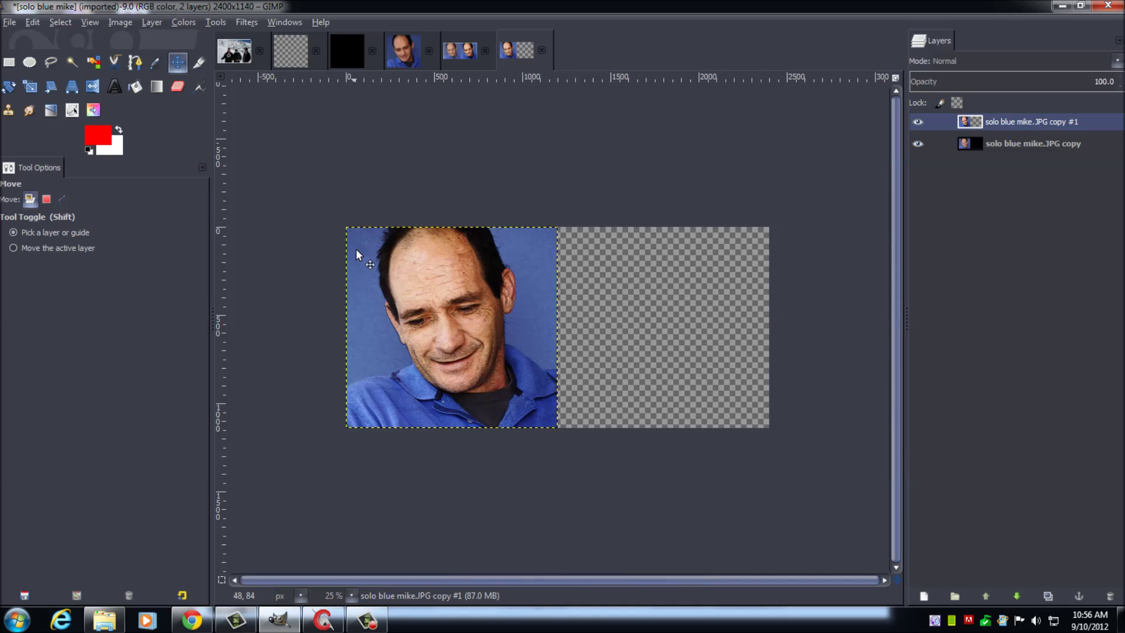
drag(421, 330, 633, 331)
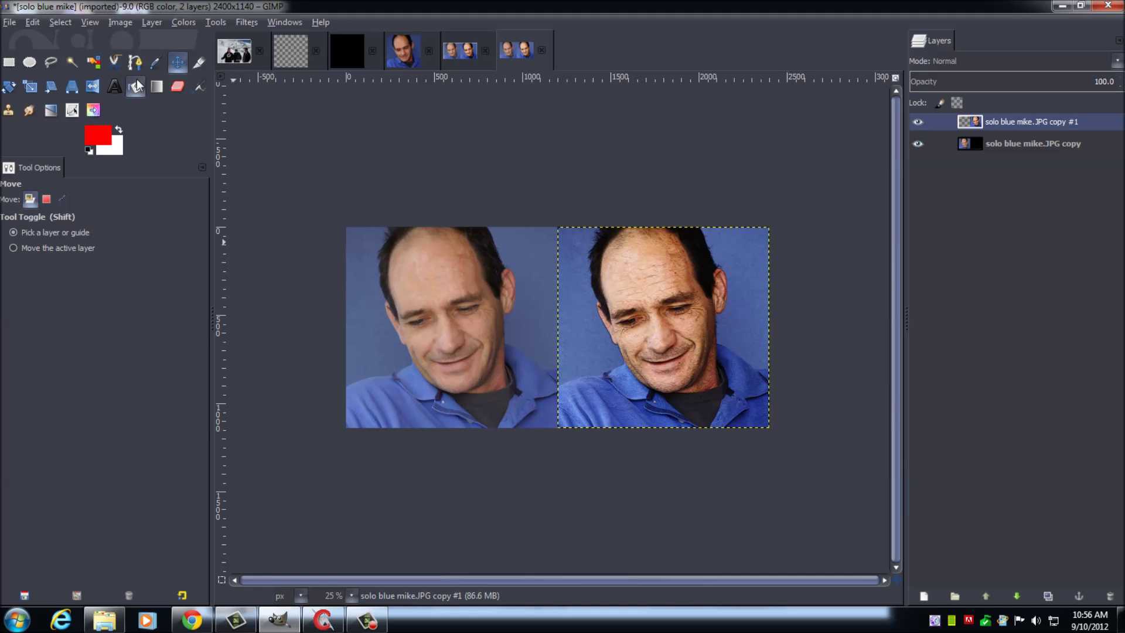
Step: Crop the image around both portraits to about 2388 × 1136 px, starting at position 4, 0
click(202, 60)
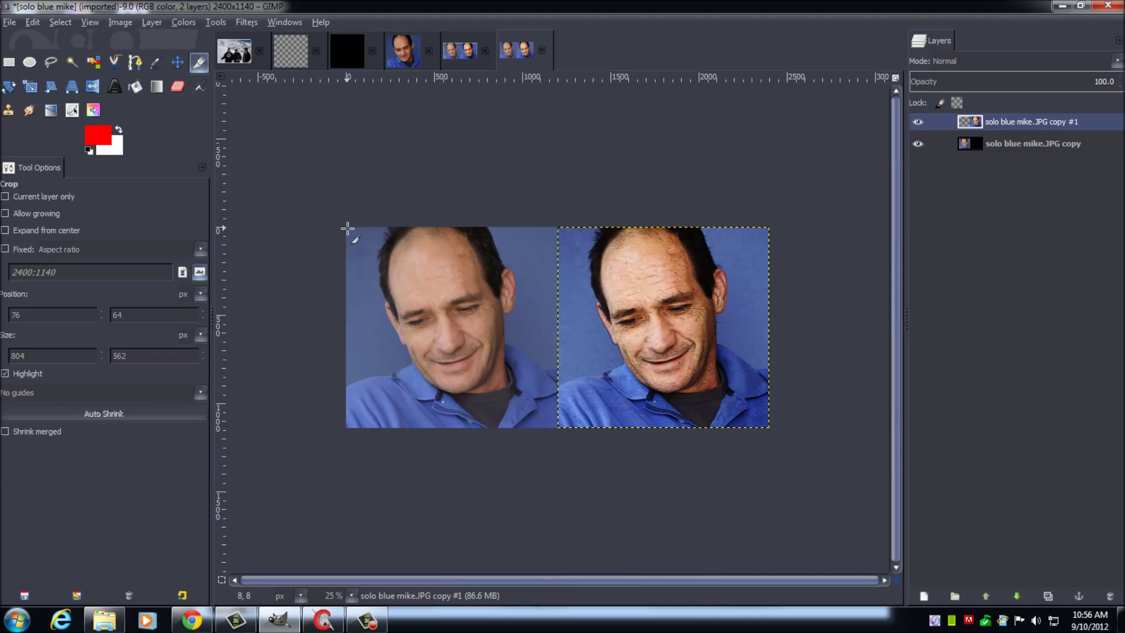
drag(347, 227, 768, 429)
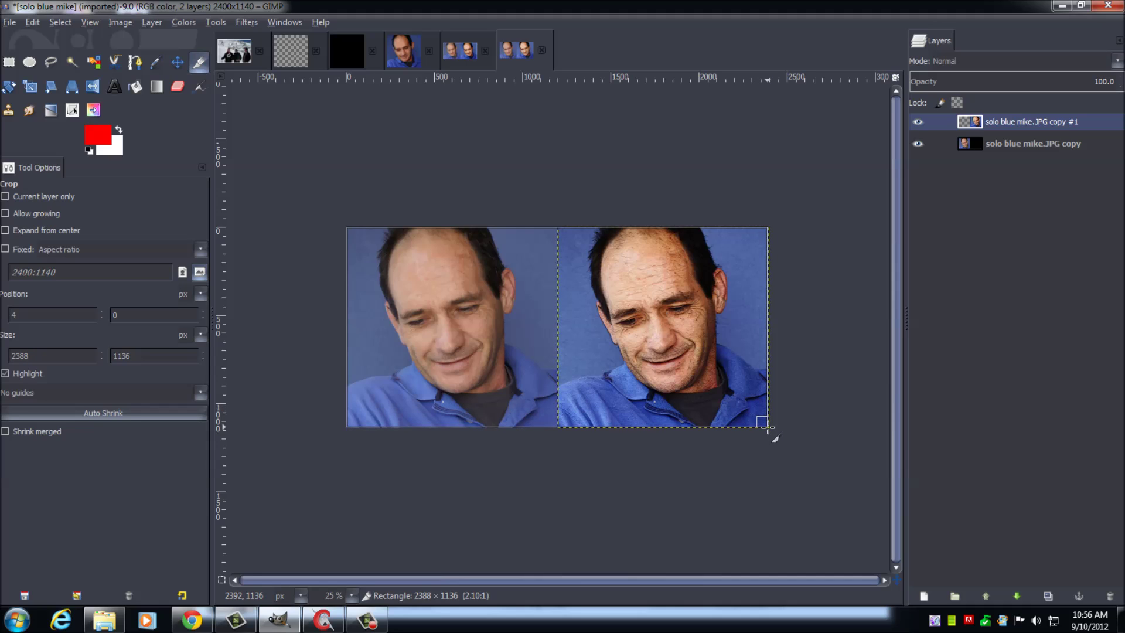
drag(768, 428, 768, 428)
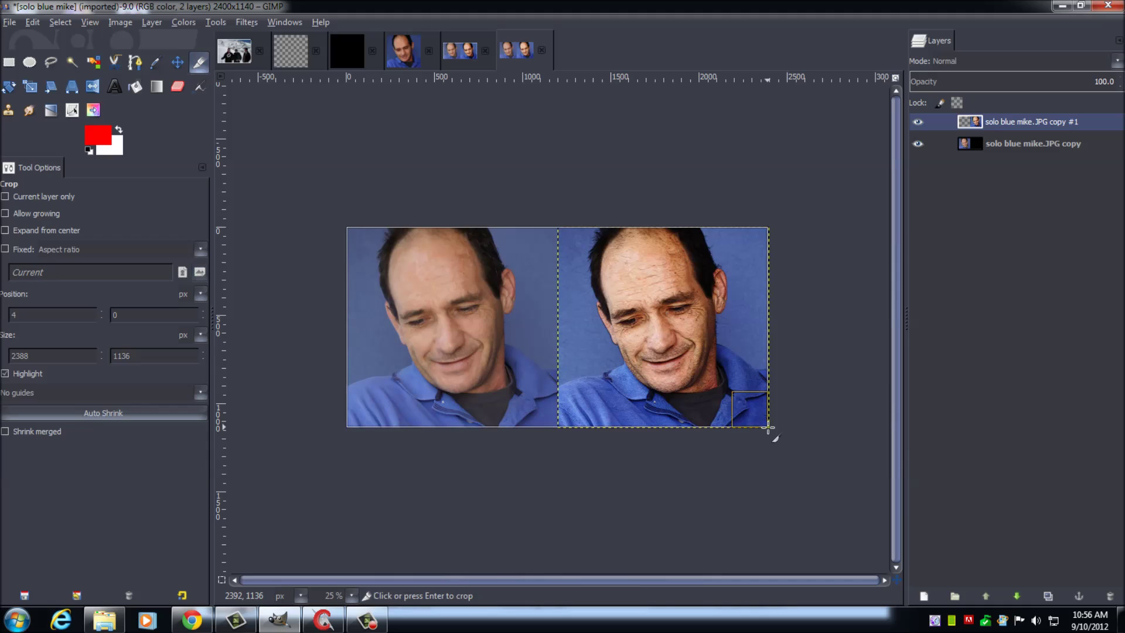
click(588, 329)
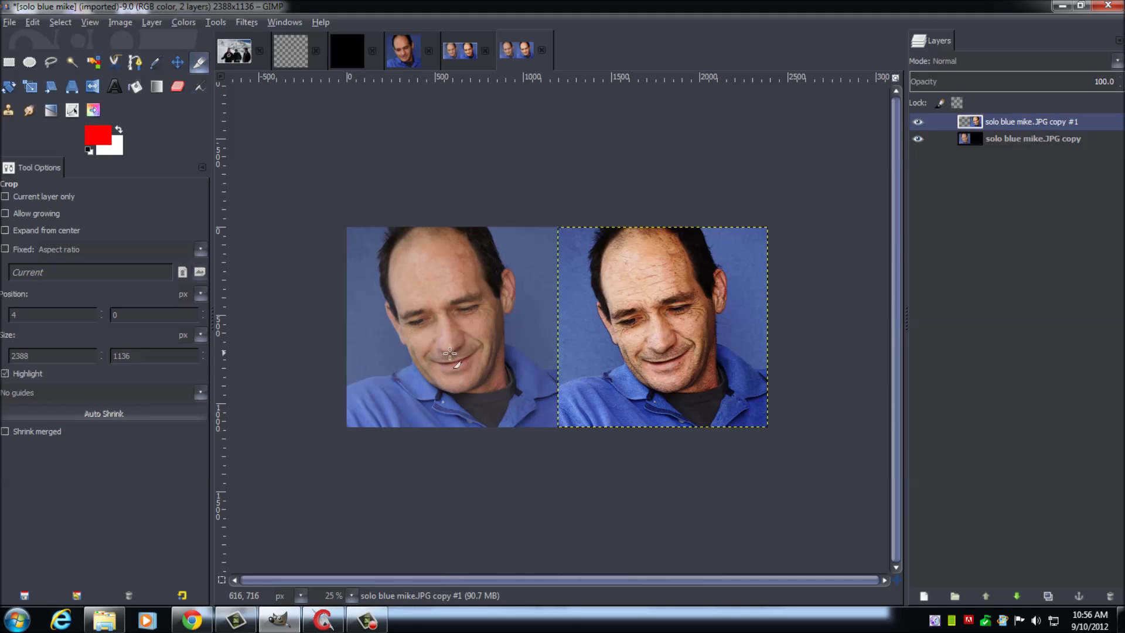
Step: Merge the edited portrait layer into the original's layer and add a white border of 20 × 20 px with a delta value of 25
right_click(1026, 120)
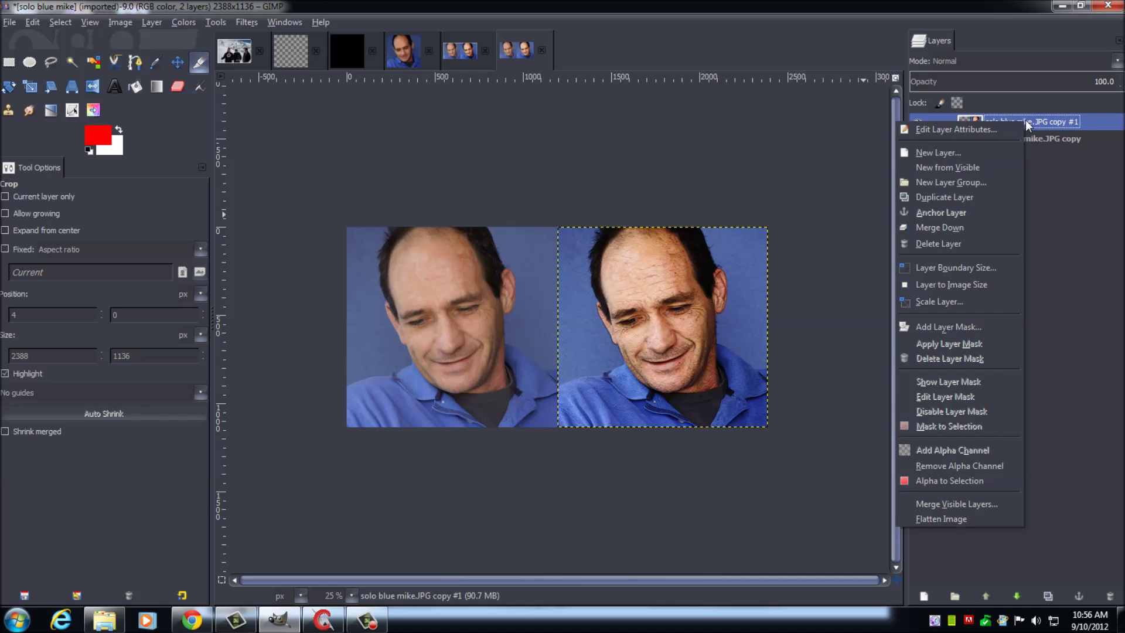
click(949, 228)
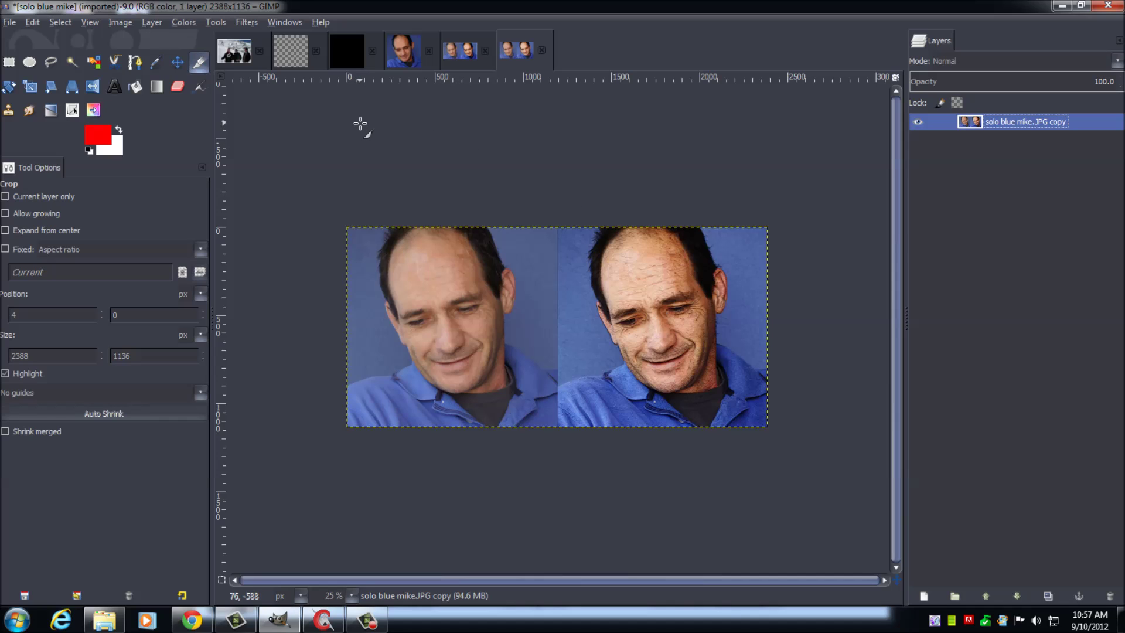
click(209, 22)
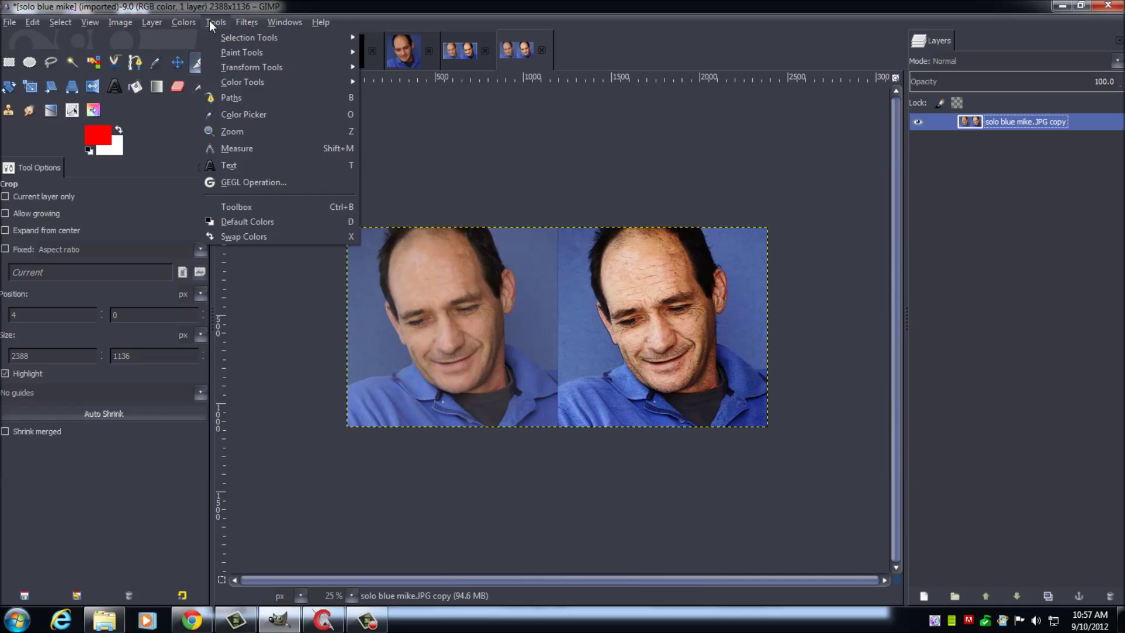
mouse_move(256, 22)
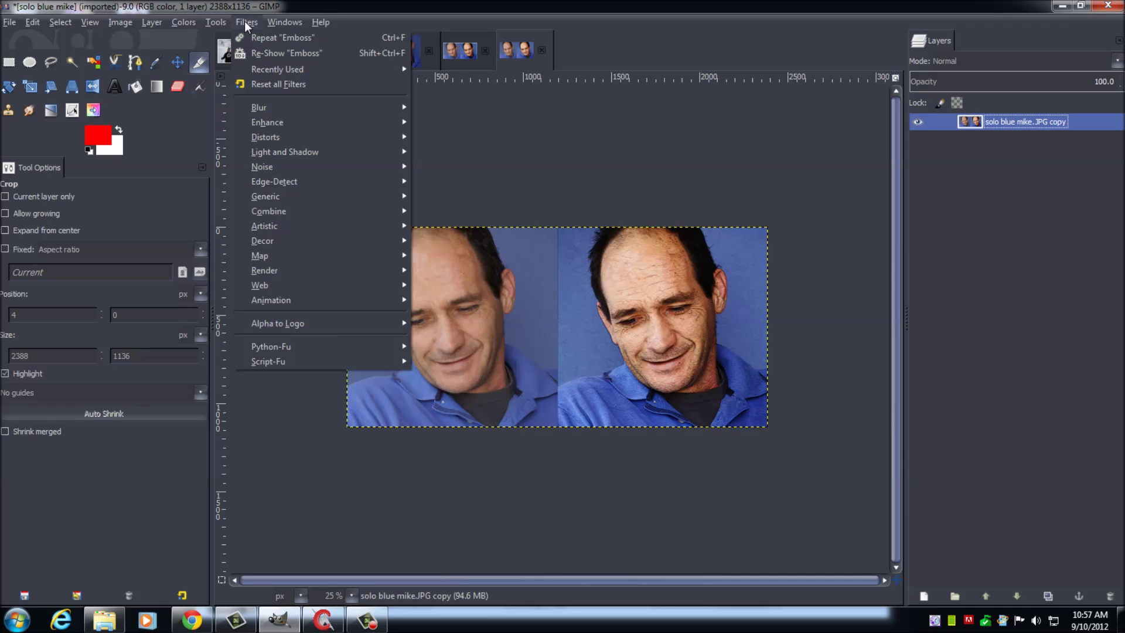
mouse_move(273, 137)
mouse_move(279, 244)
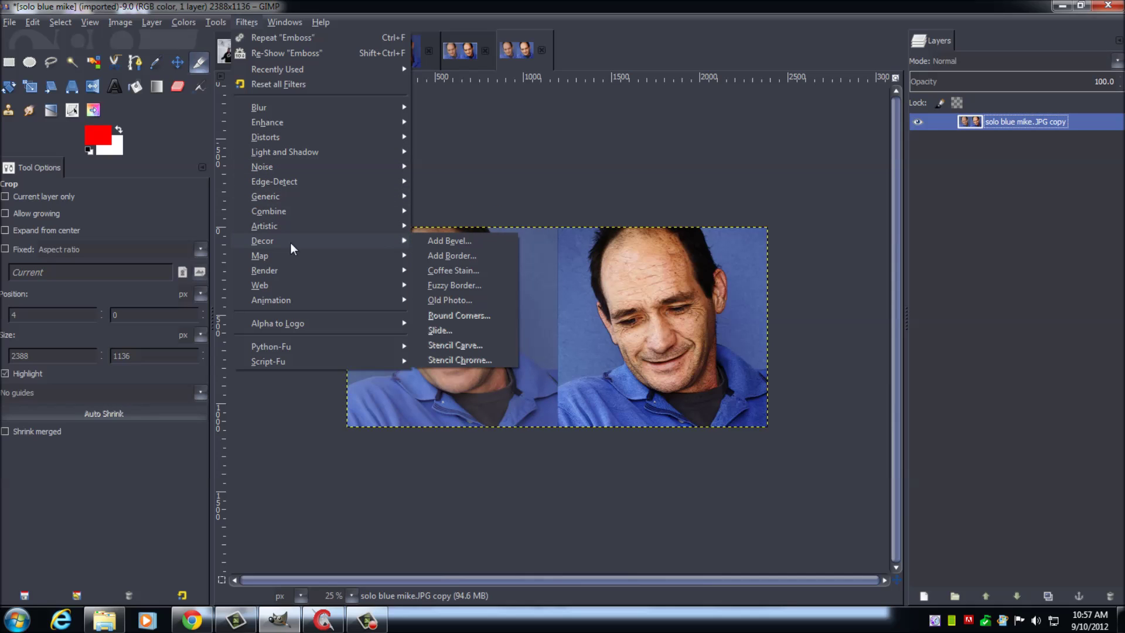
click(449, 254)
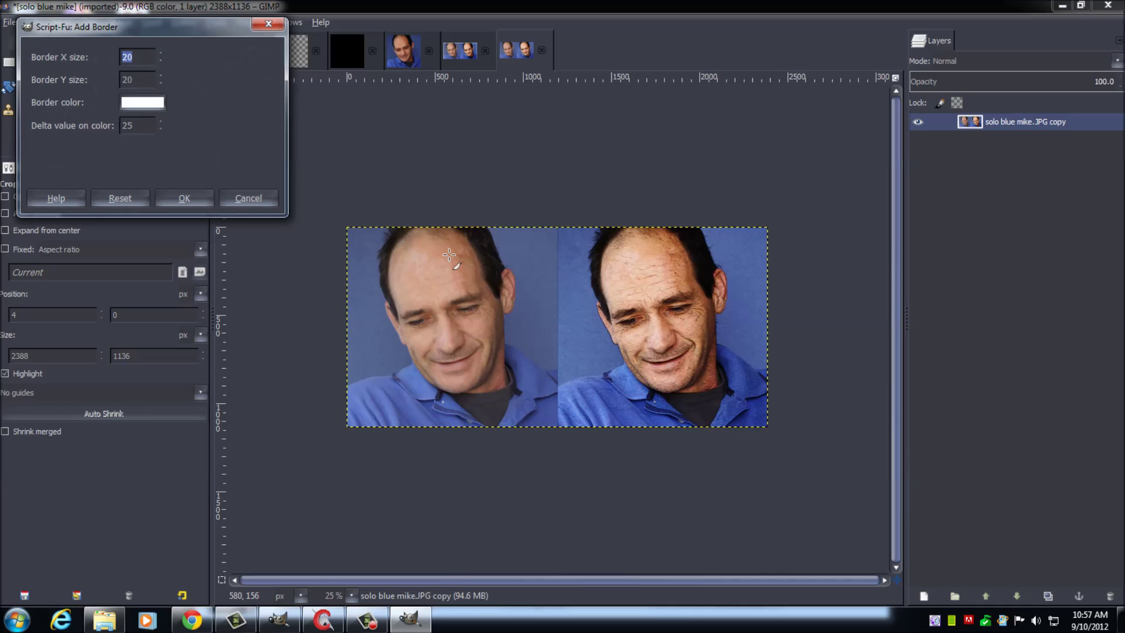
drag(122, 27, 293, 181)
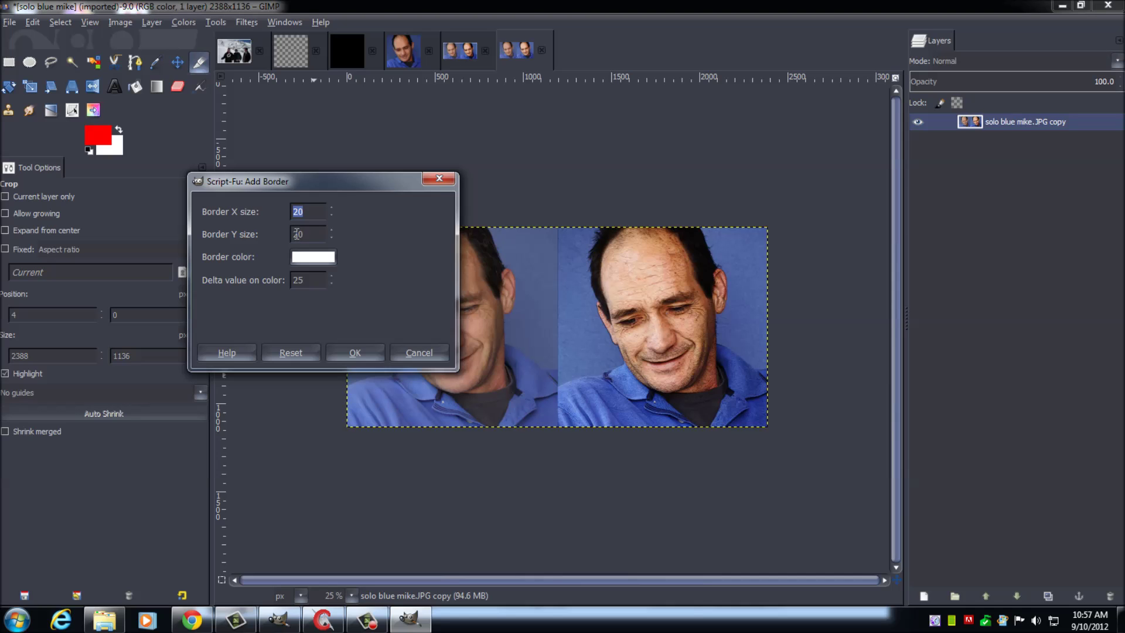
click(313, 257)
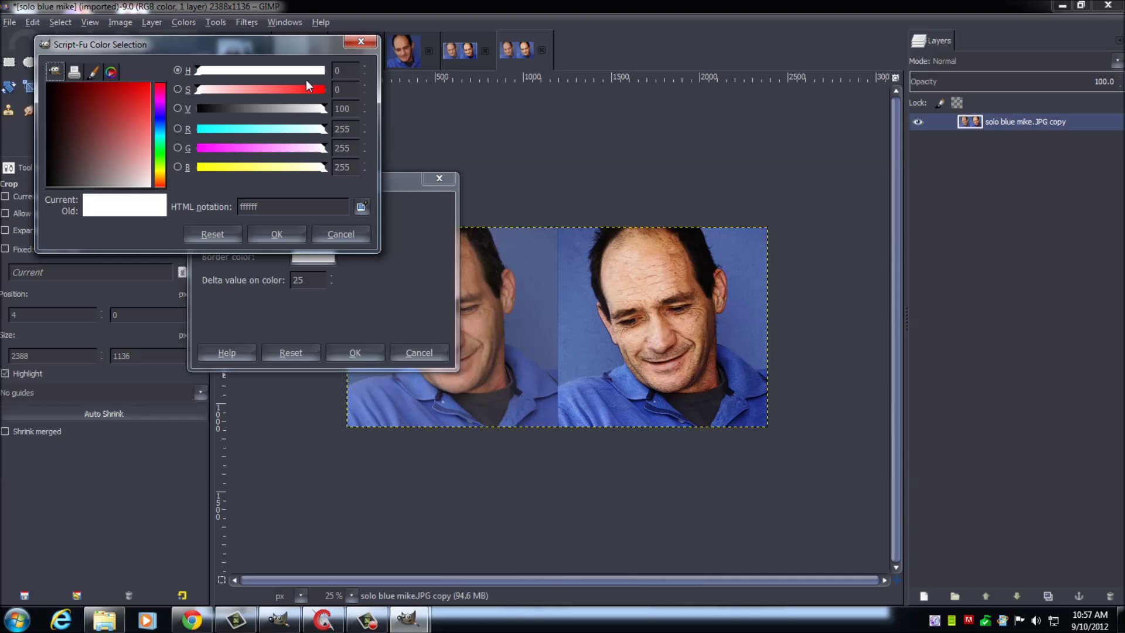
click(288, 232)
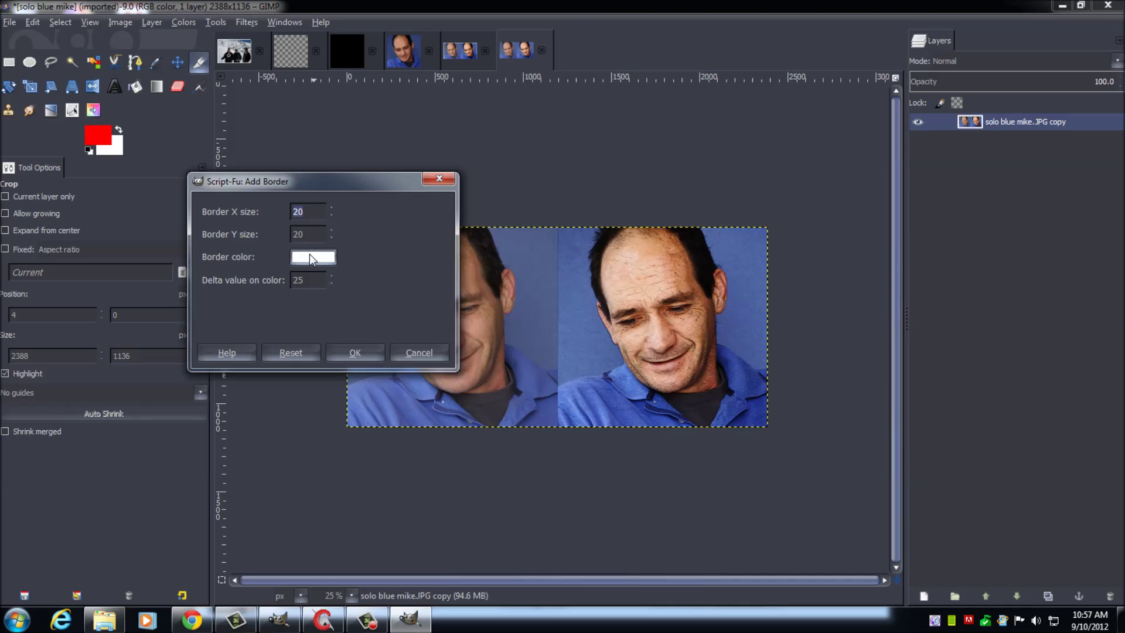
click(346, 354)
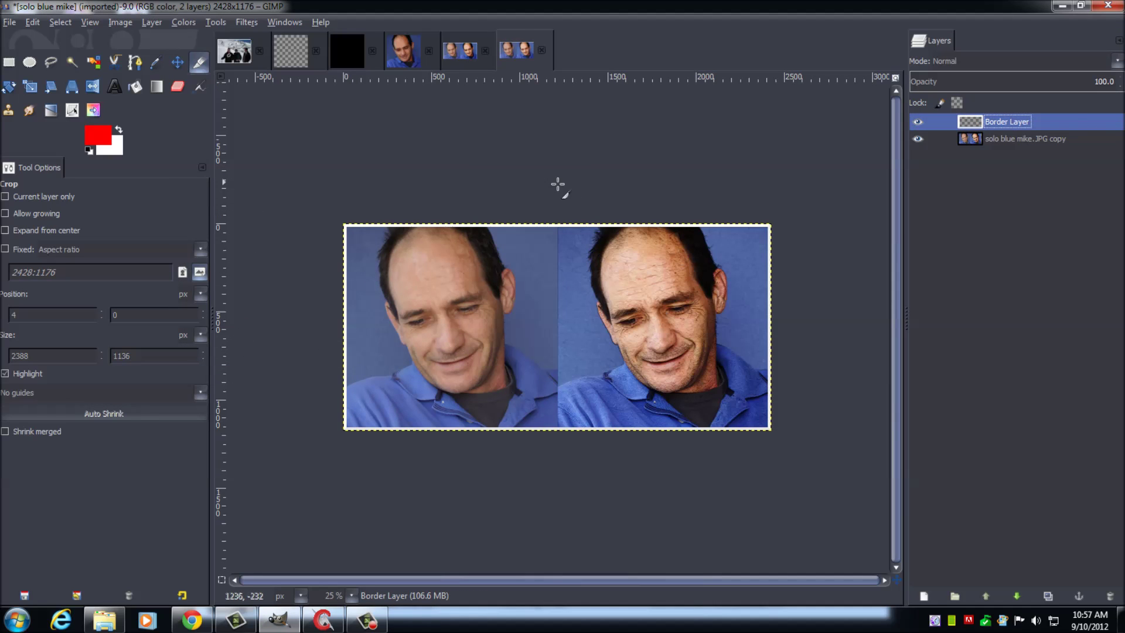
Step: Merge the border layer down into the portrait comparison layer
right_click(1067, 122)
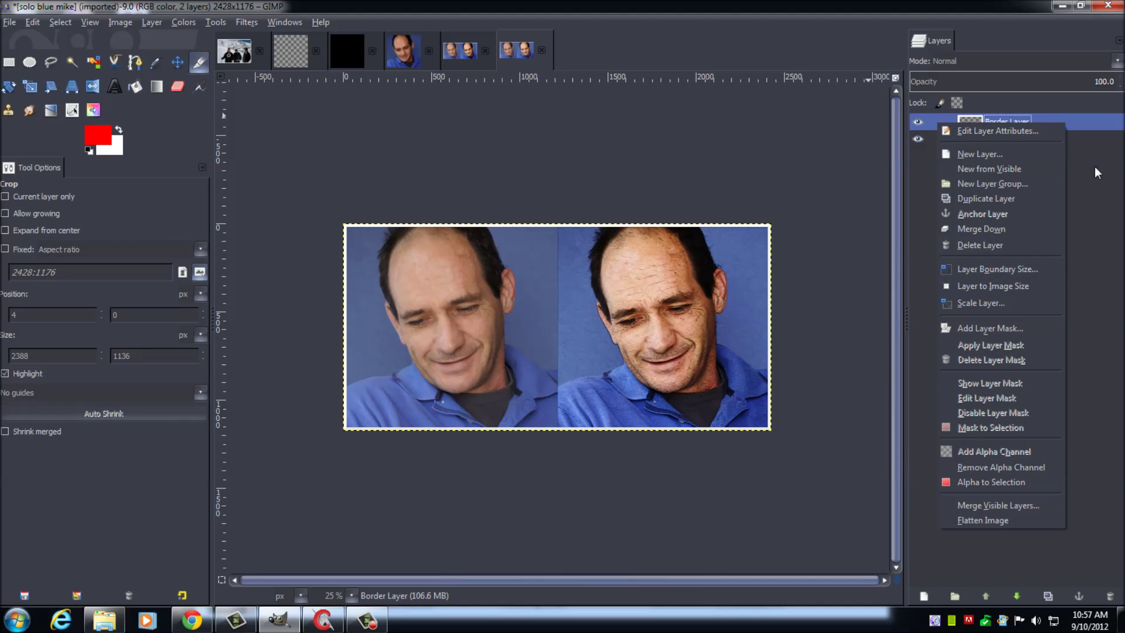
click(1095, 184)
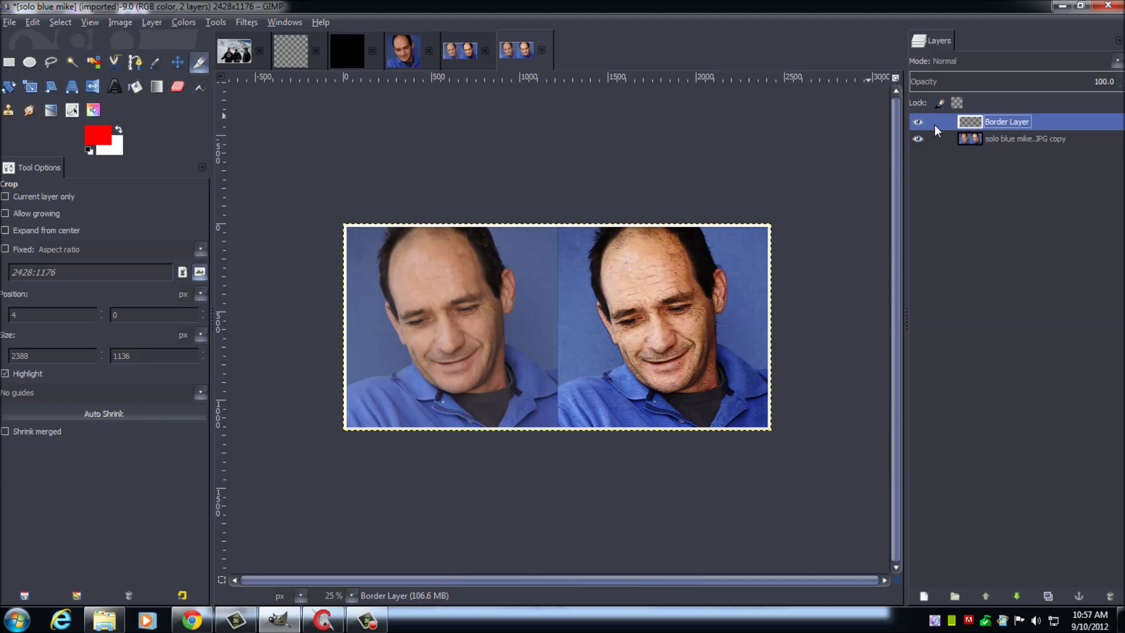
right_click(1002, 122)
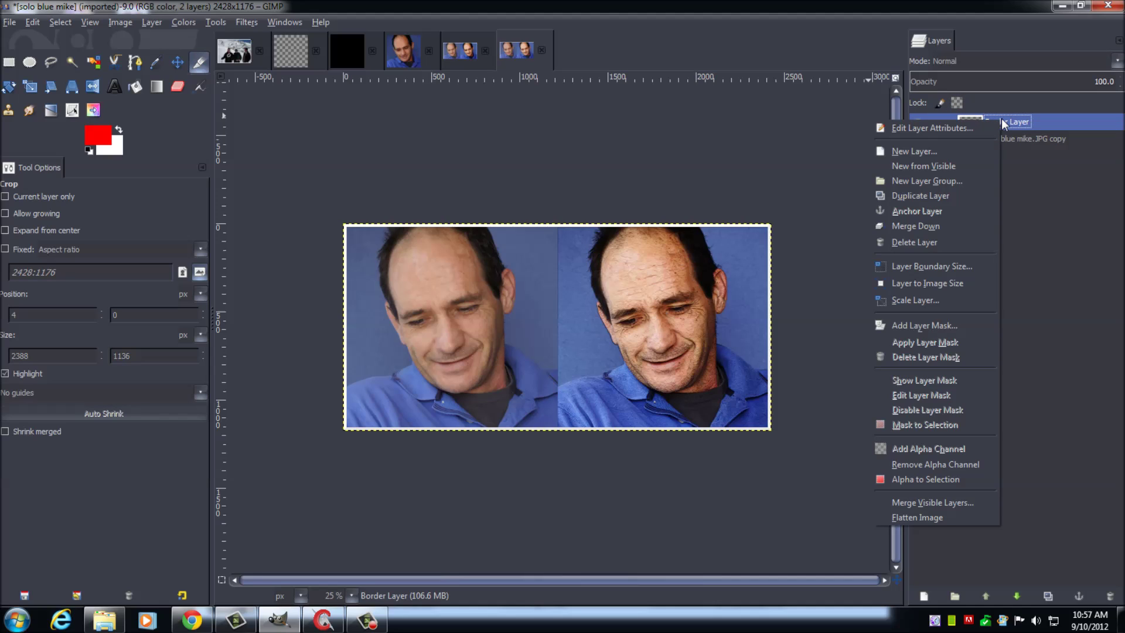
click(925, 227)
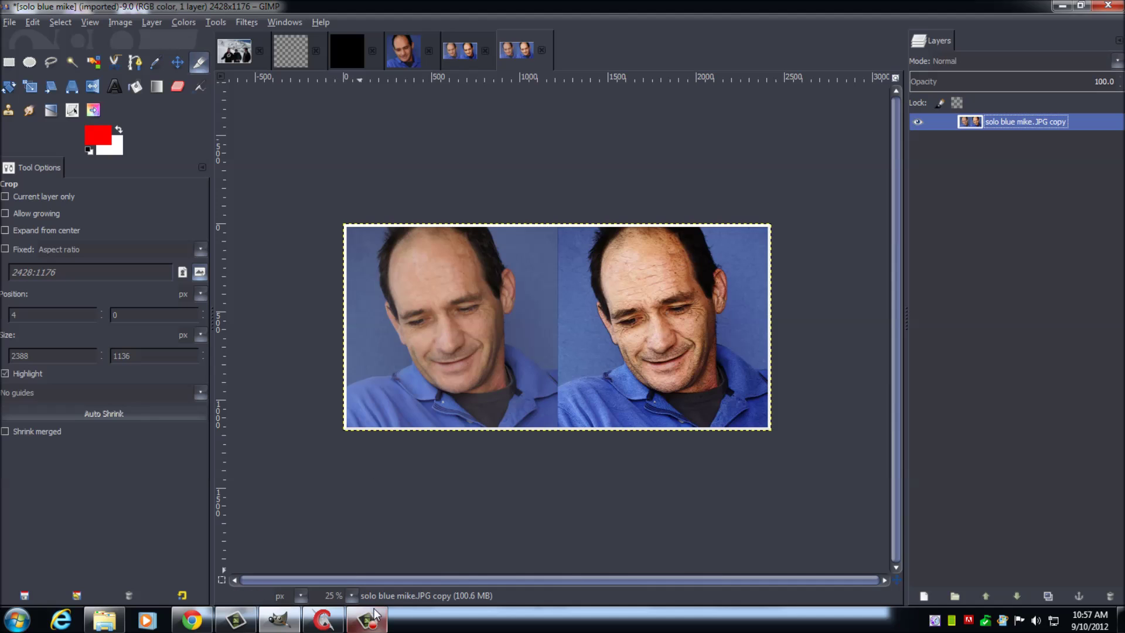
Step: Inspect the skin and fabric detail of the edited portrait at 100% zoom
click(351, 595)
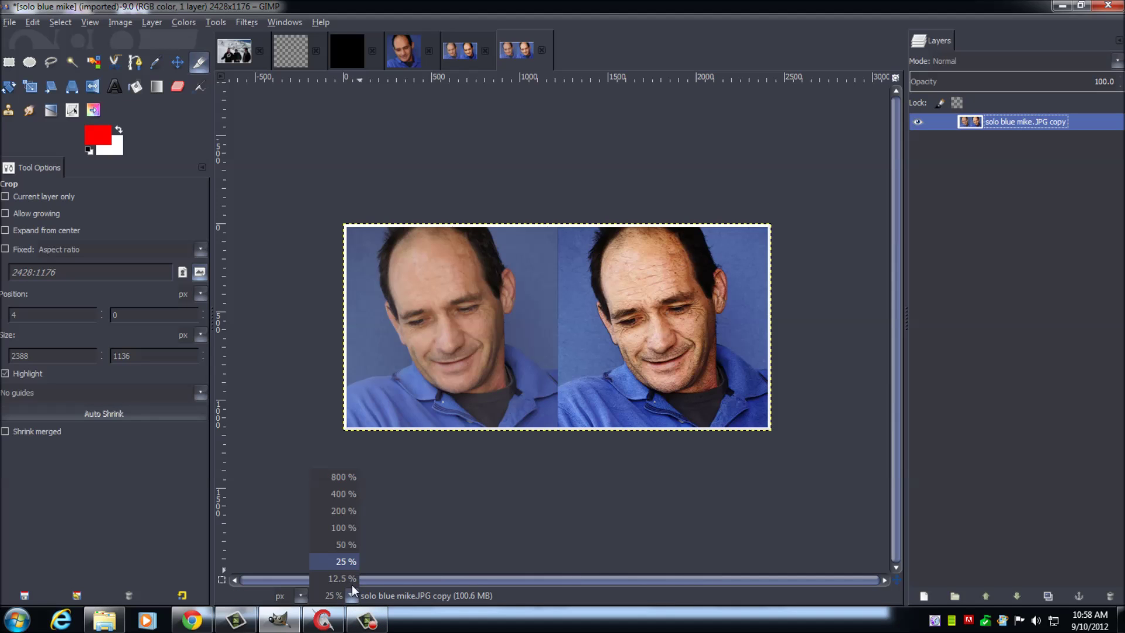
click(354, 528)
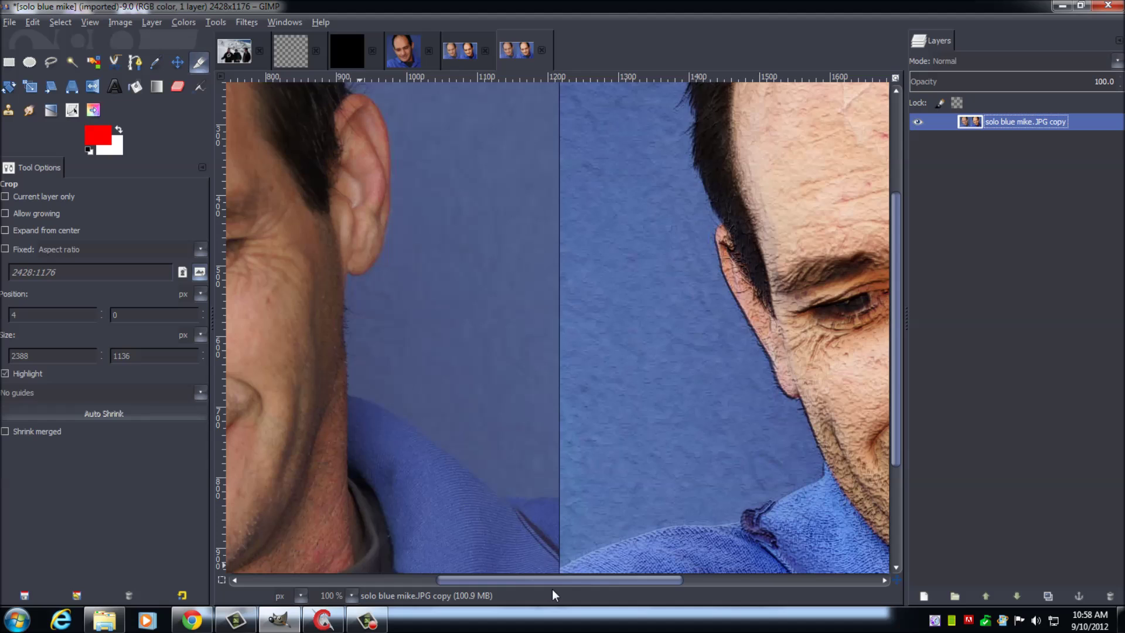
drag(556, 579, 635, 578)
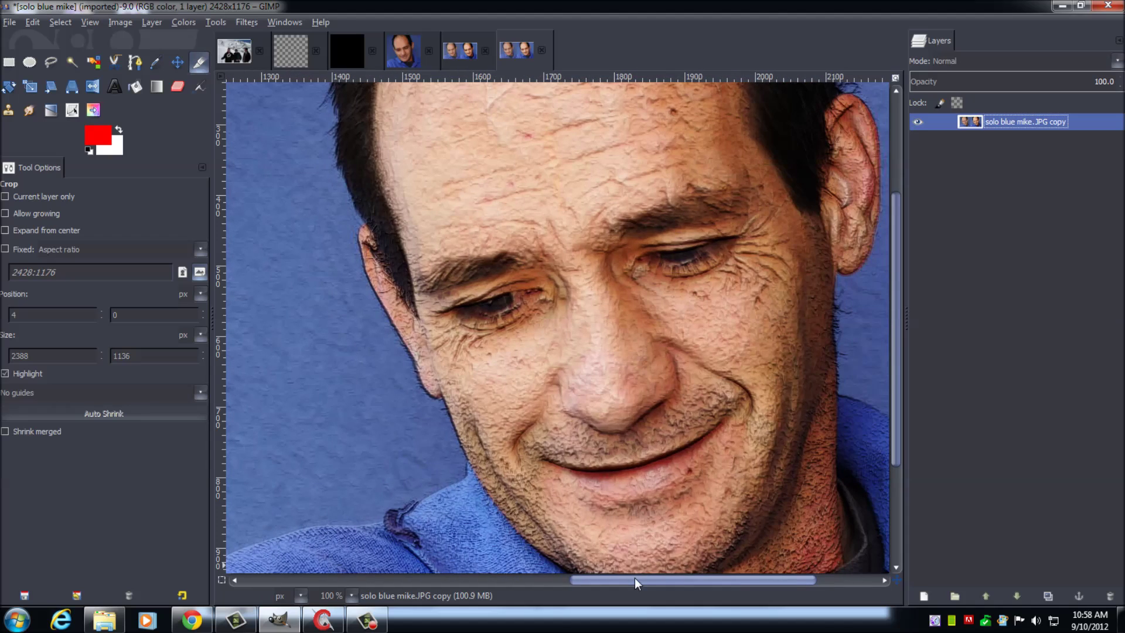
Step: Compare both portraits side by side at 50% zoom, narrowing the docks on both sides to widen the canvas area
click(350, 596)
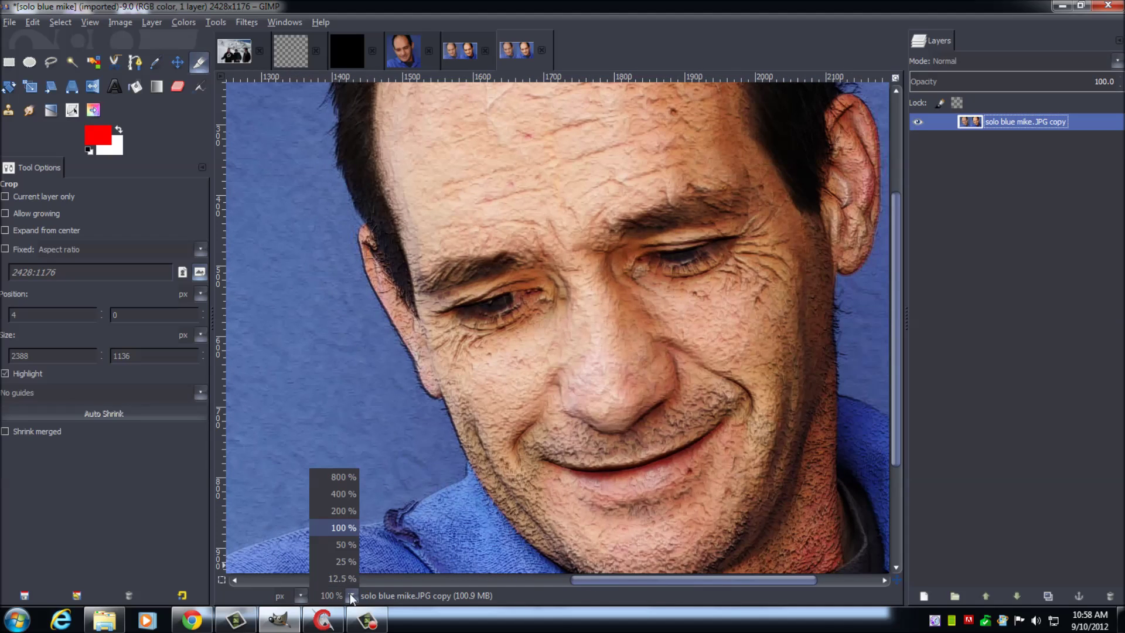
click(349, 547)
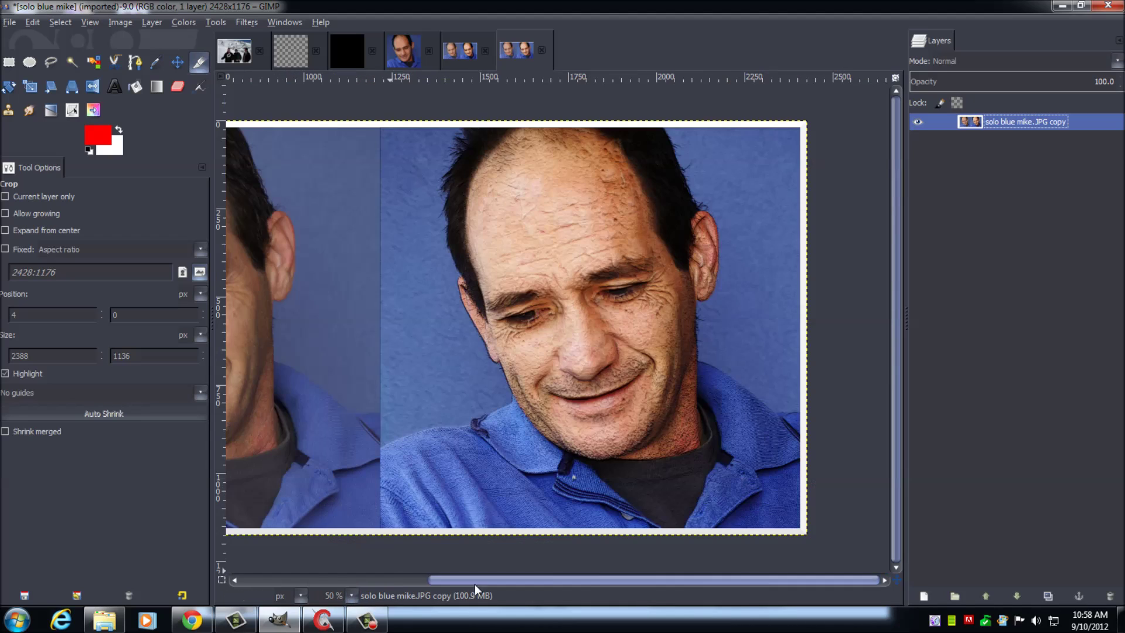
drag(210, 413, 179, 415)
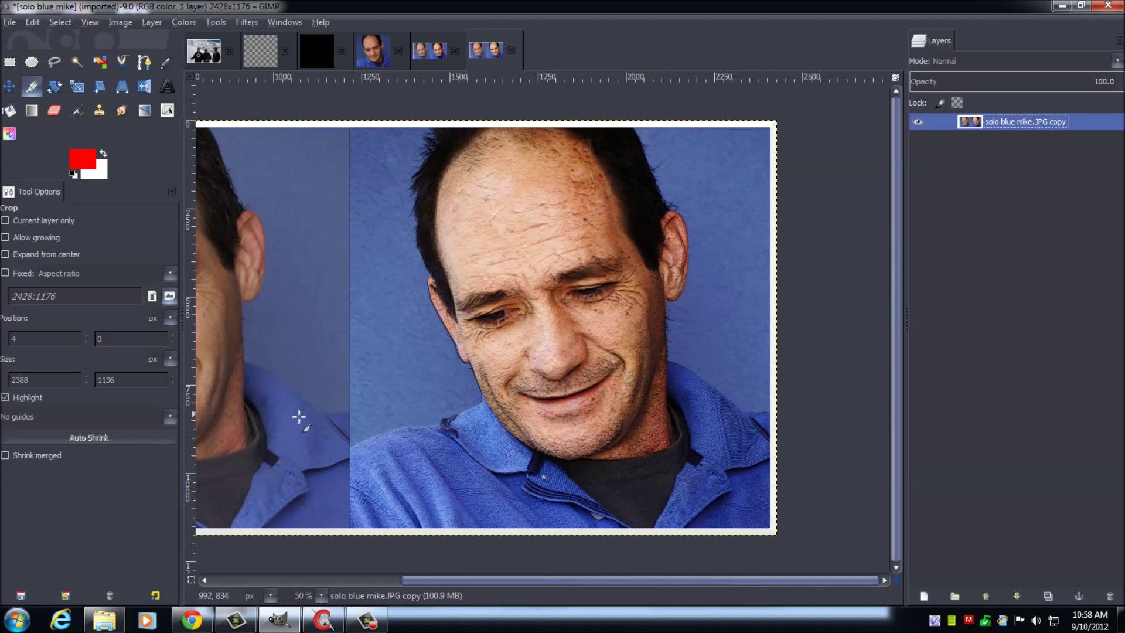
drag(904, 383, 979, 384)
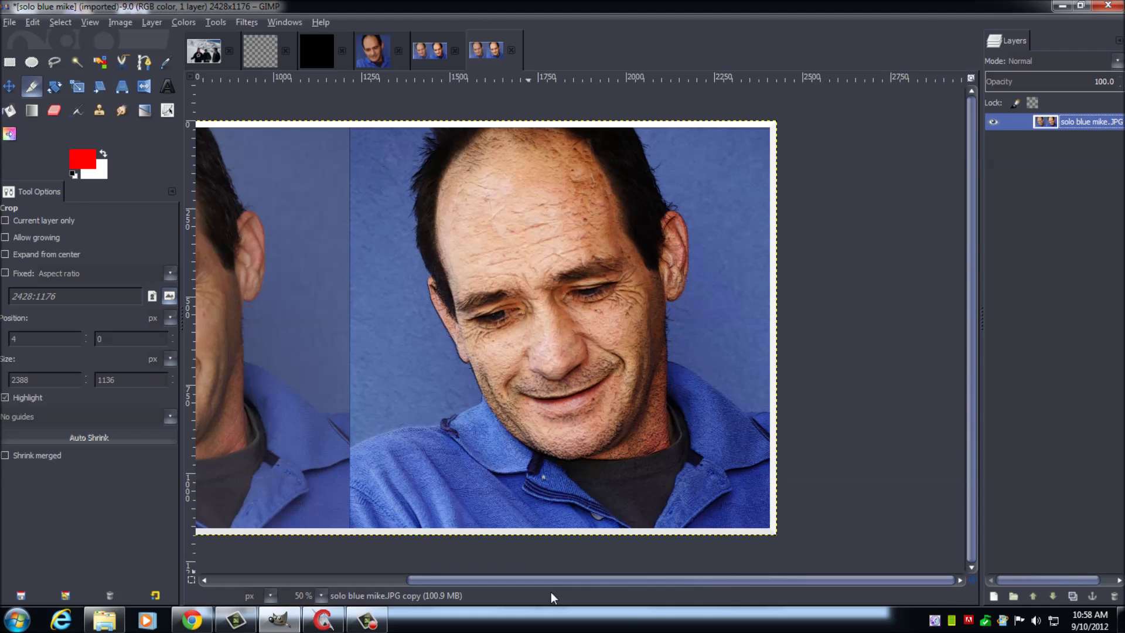
drag(554, 581, 427, 578)
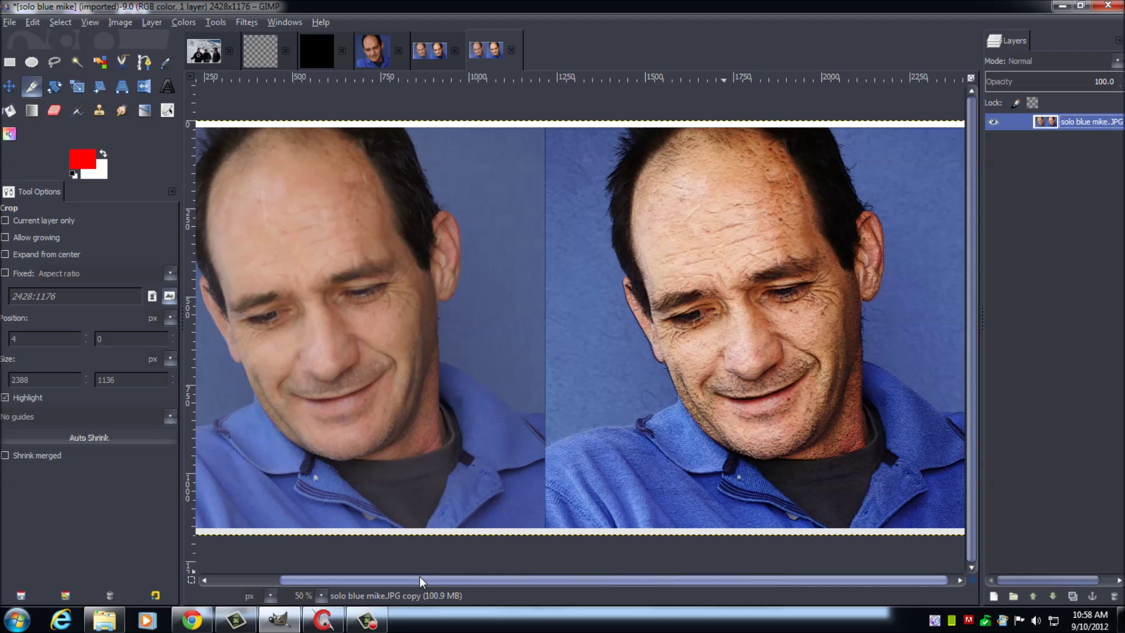